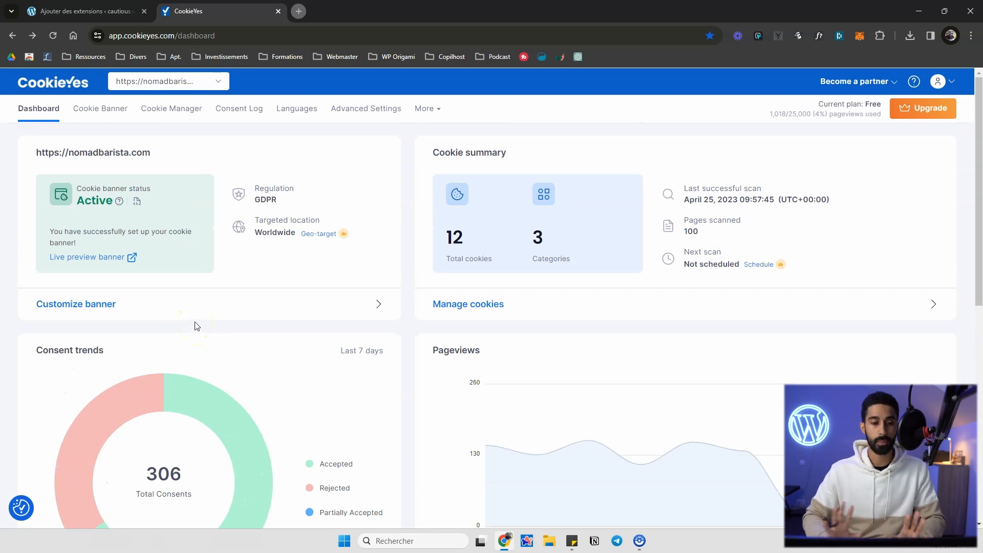
Review the nomadbarista.com dashboard's consent trends, pageviews and recent consent logs
scroll(194, 326, down, 3)
scroll(395, 274, up, 1)
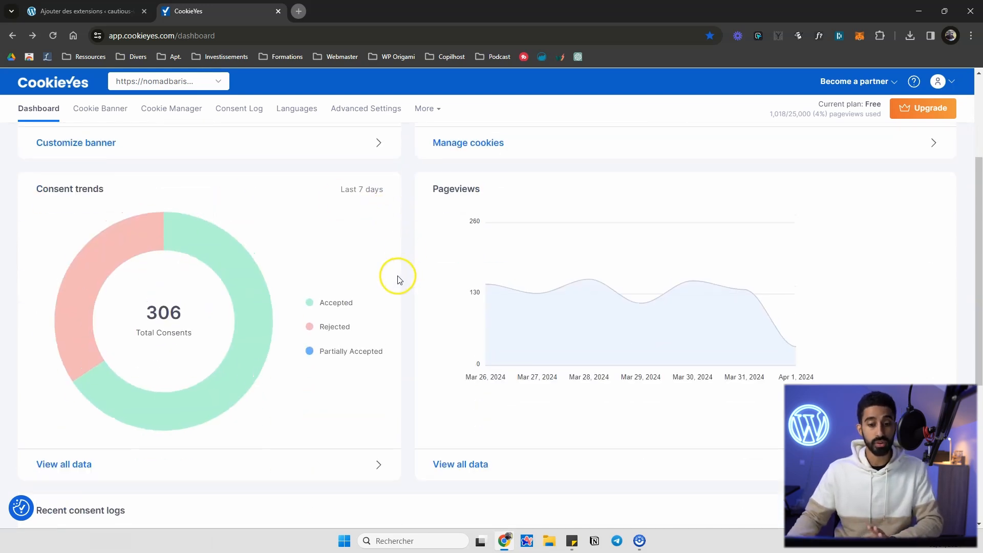
mouse_move(137, 302)
scroll(310, 259, down, 5)
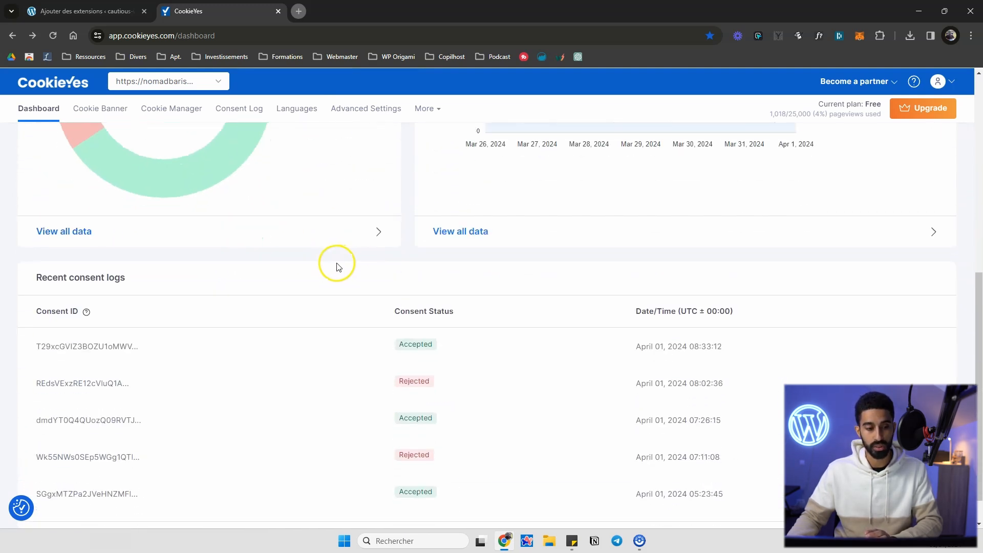
scroll(414, 355, up, 7)
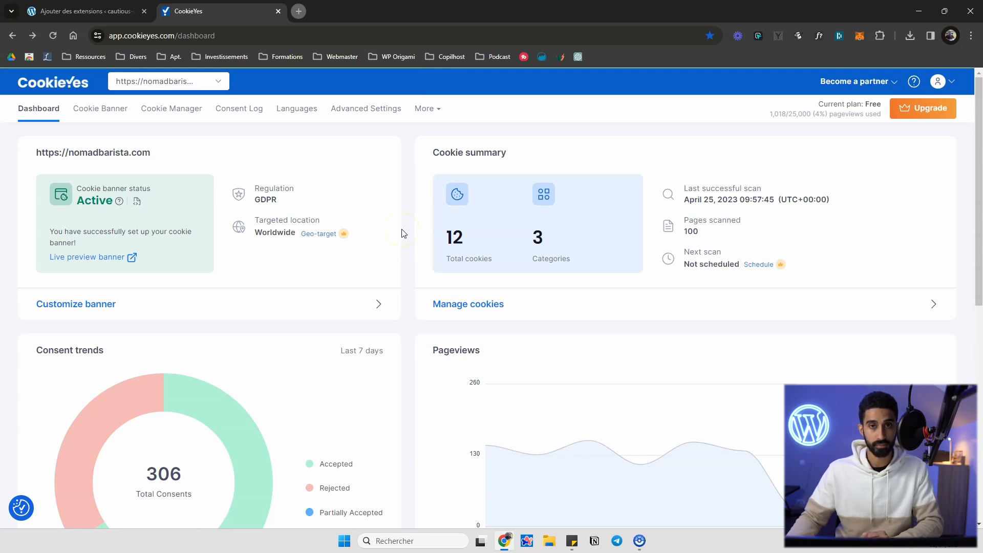
Open the form for adding a new site and compare the Free, Basic, Pro and Ultimate plans
click(218, 81)
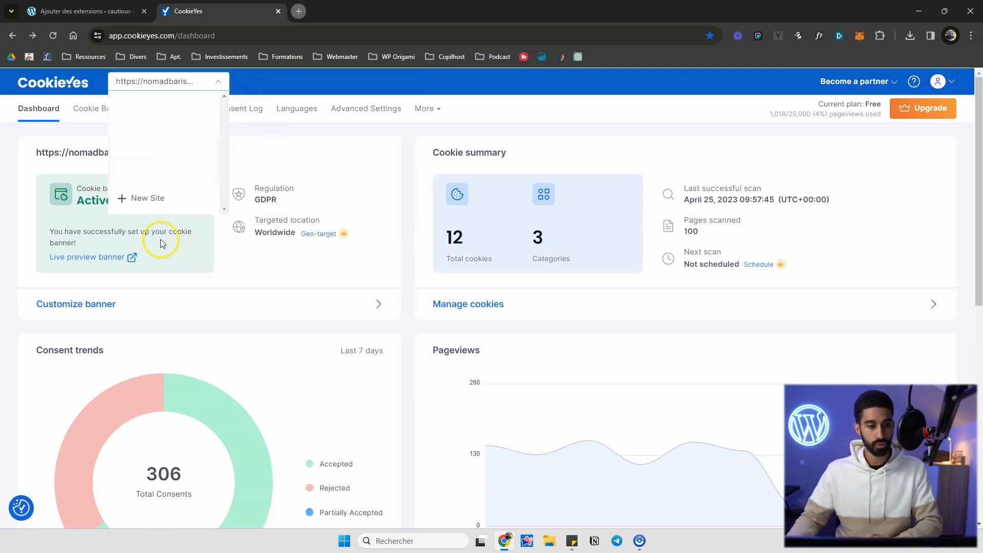
click(153, 201)
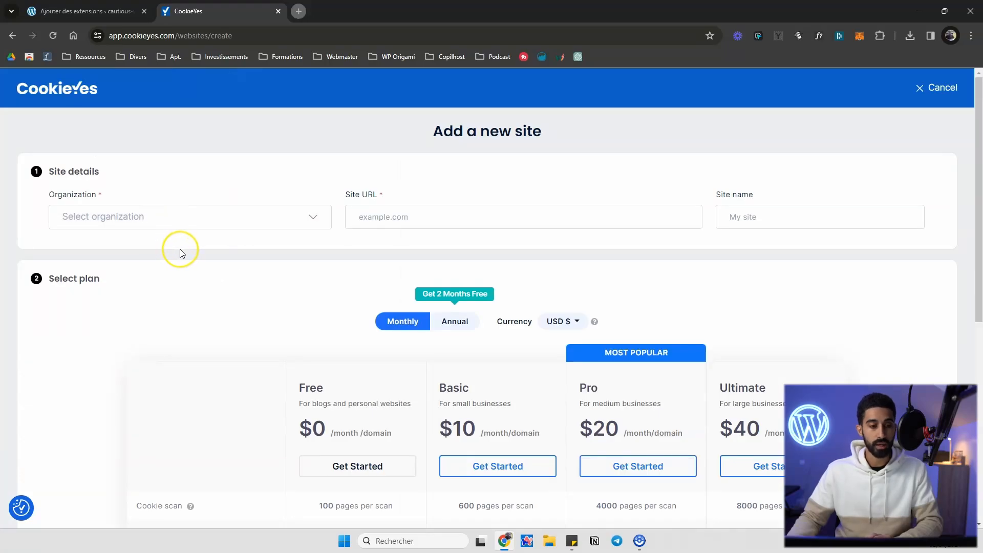
scroll(180, 253, down, 3)
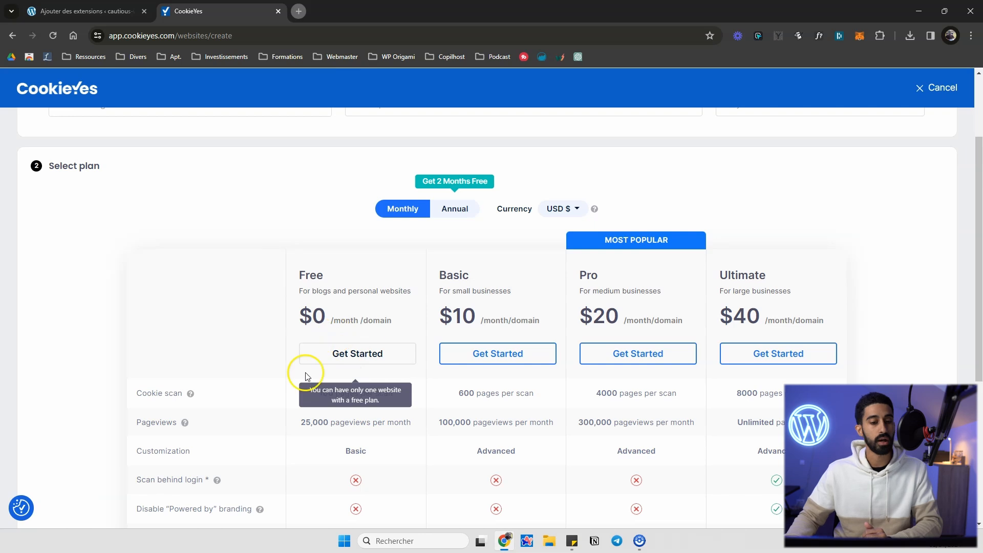
scroll(324, 341, up, 2)
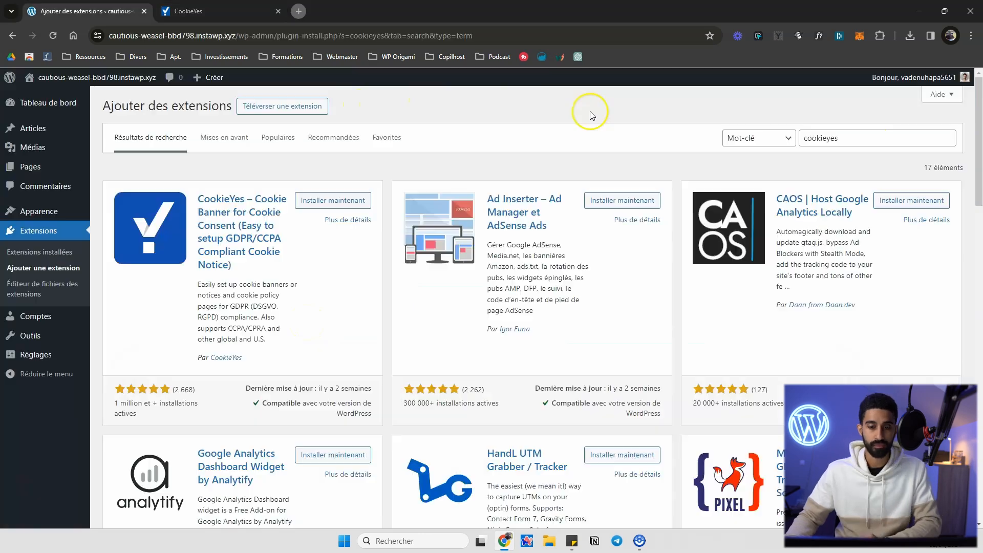
In the WordPress admin, install and activate the CookieYes cookie banner plugin from the search results
click(829, 137)
click(834, 106)
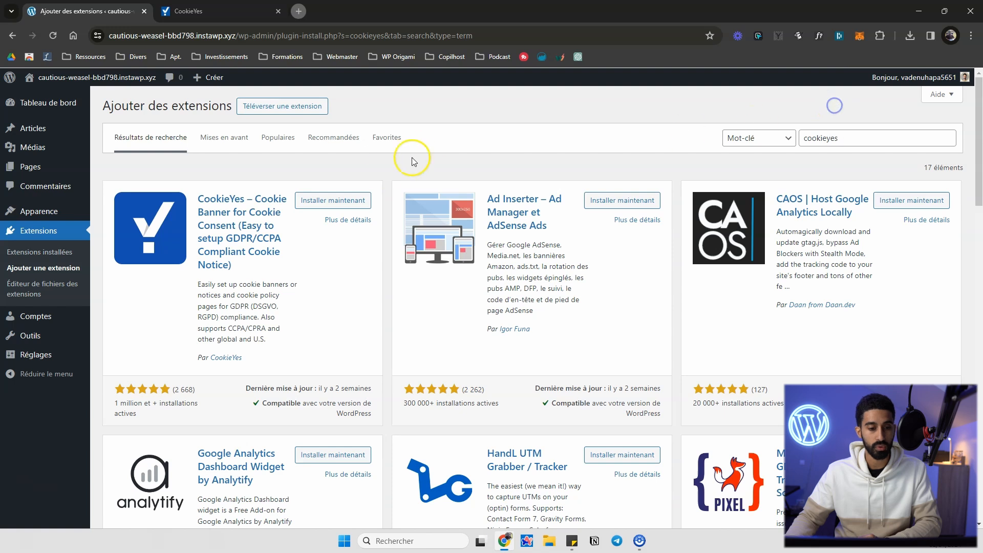
click(326, 201)
click(356, 199)
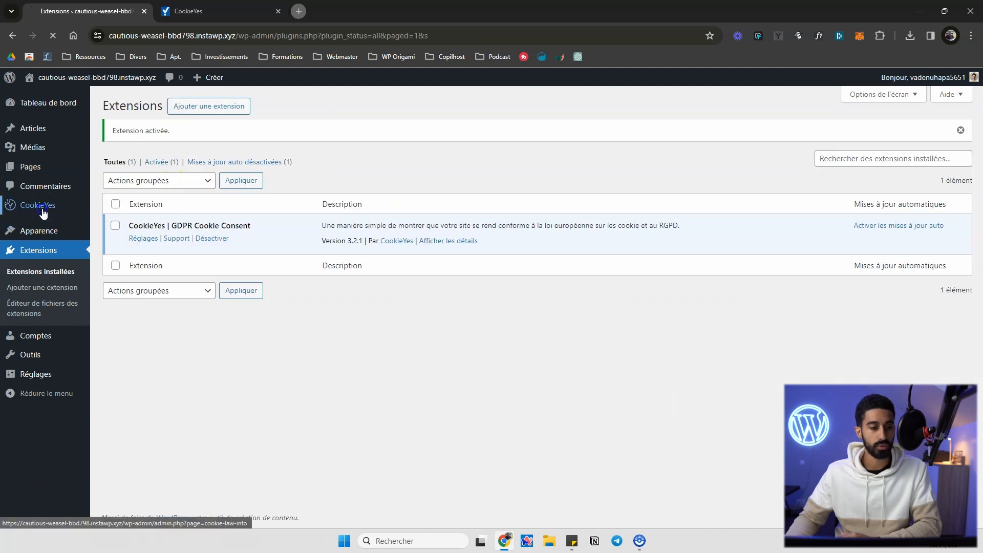
Connect the WordPress site to the CookieYes web app on the Free plan with the logged-in account, and open the plugin's dashboard
click(81, 210)
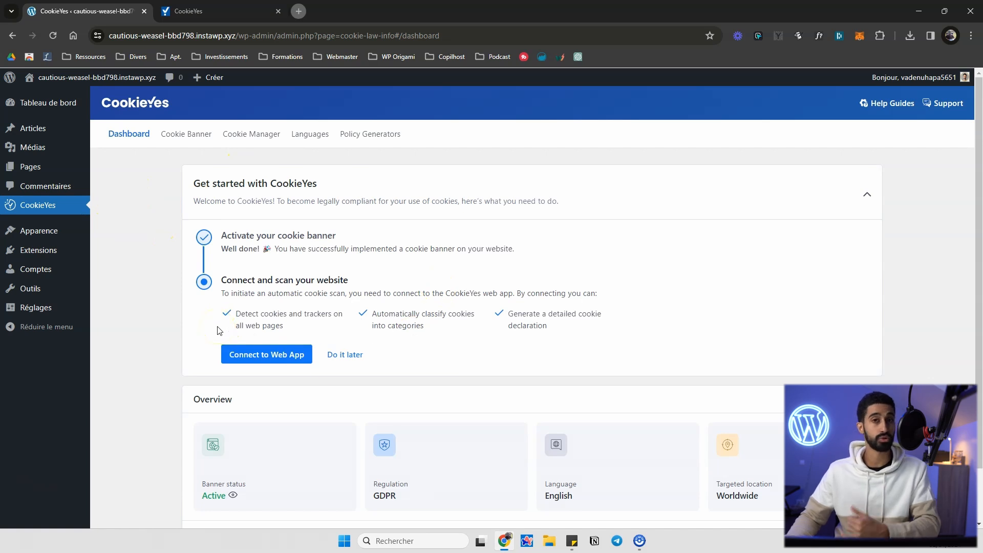
click(248, 360)
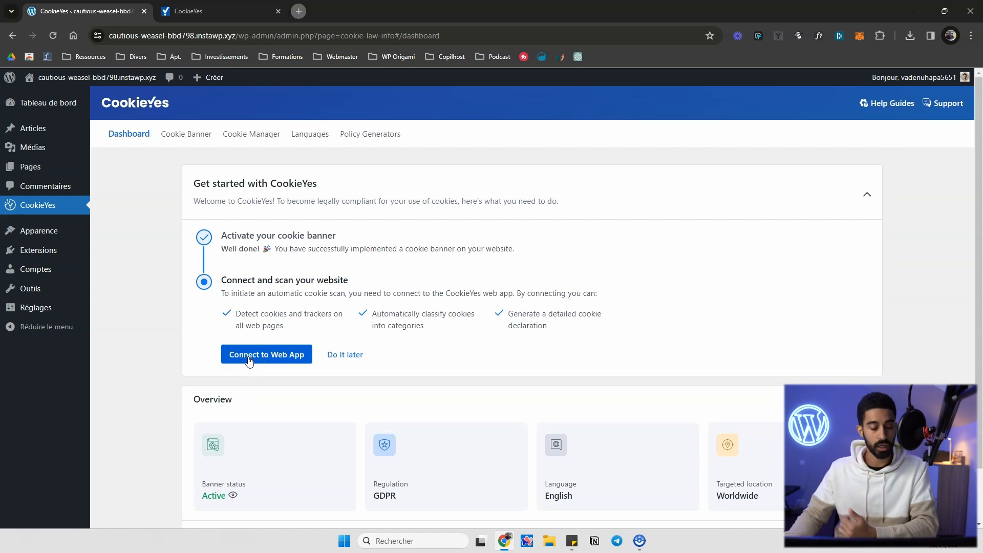
click(276, 360)
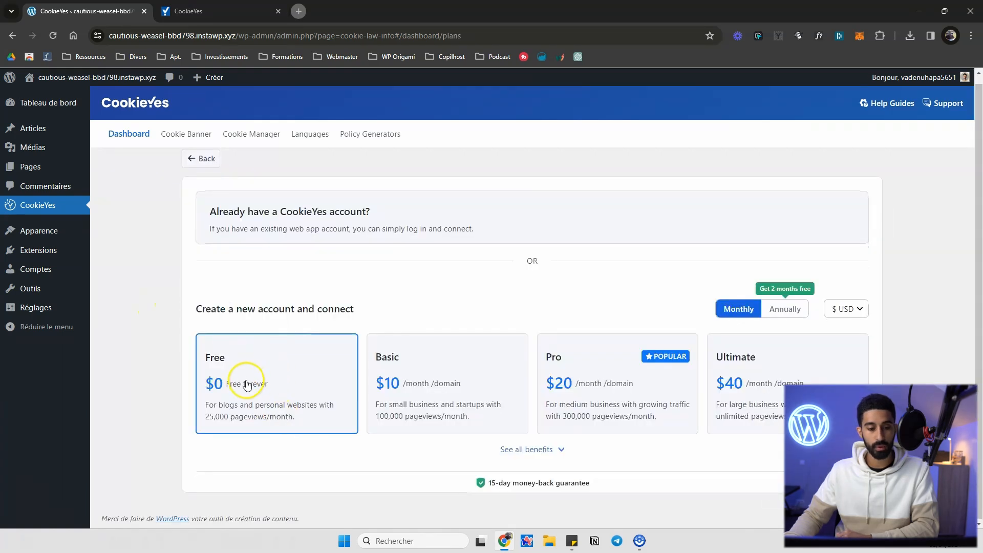
click(248, 377)
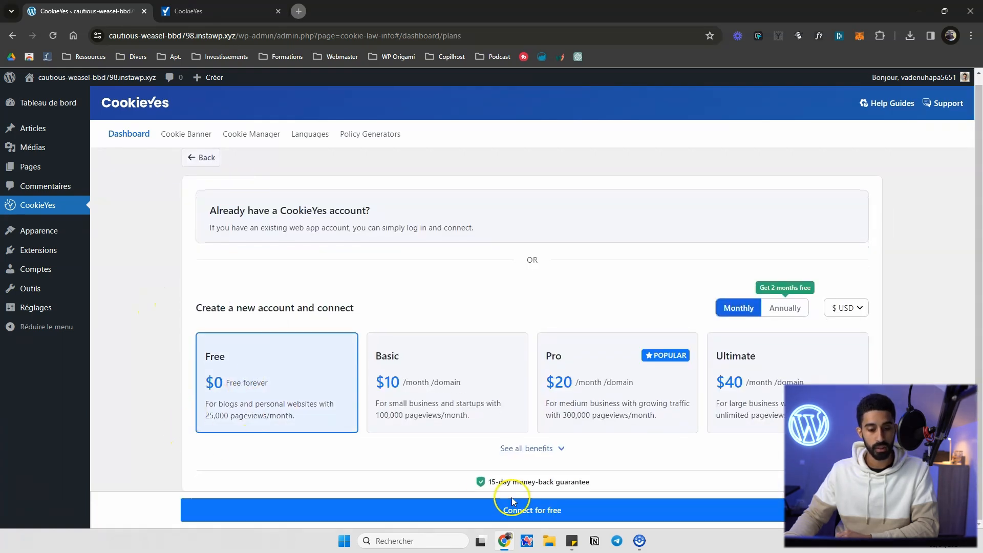
click(538, 514)
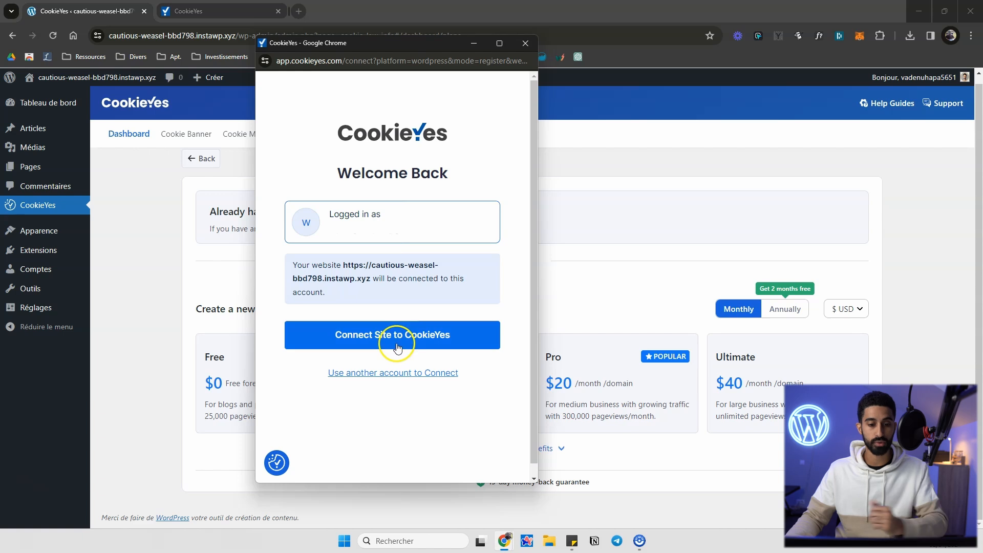
click(374, 337)
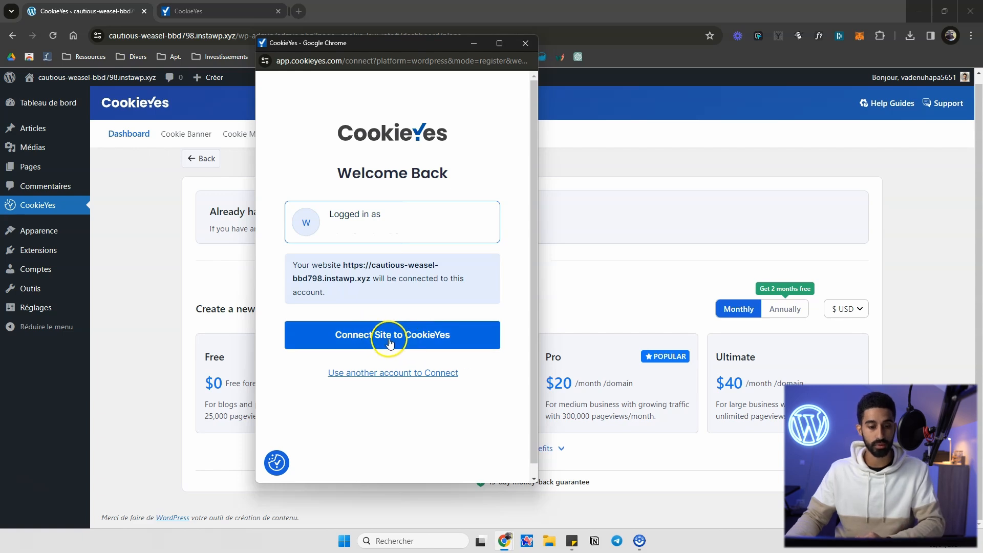
click(74, 210)
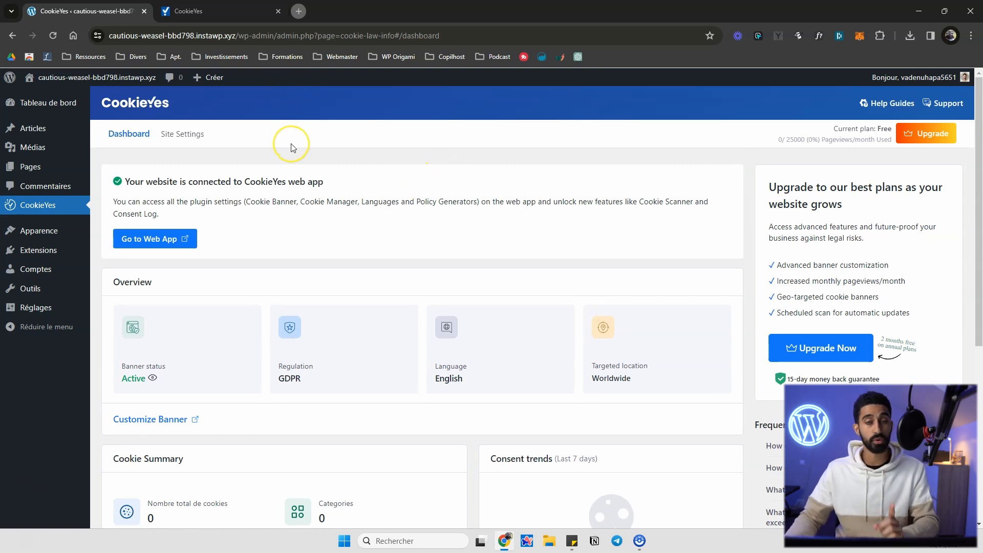
In the CookieYes web app, cancel the new-site form and switch to the cautious-weasel-bbd798.instawp.xyz site
click(219, 11)
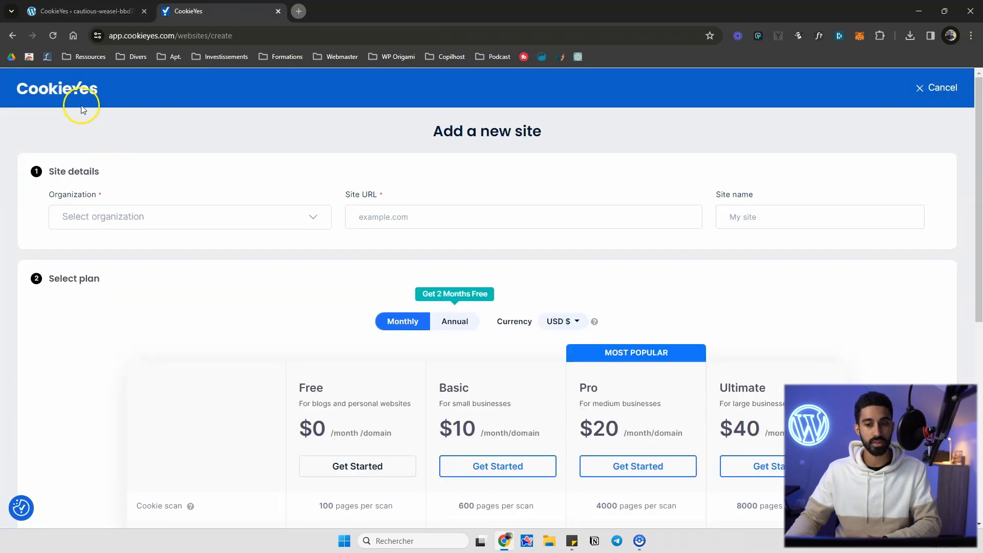
click(941, 88)
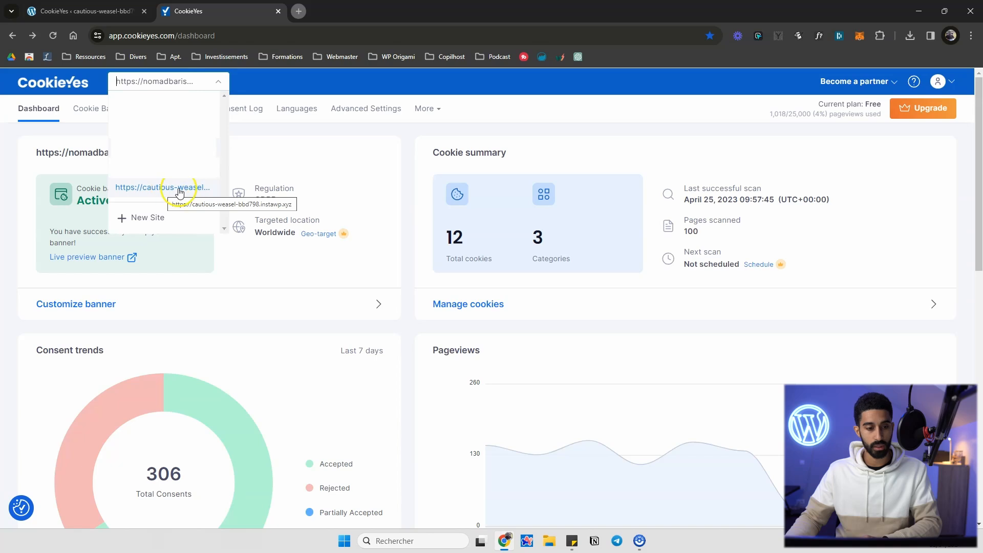
click(163, 189)
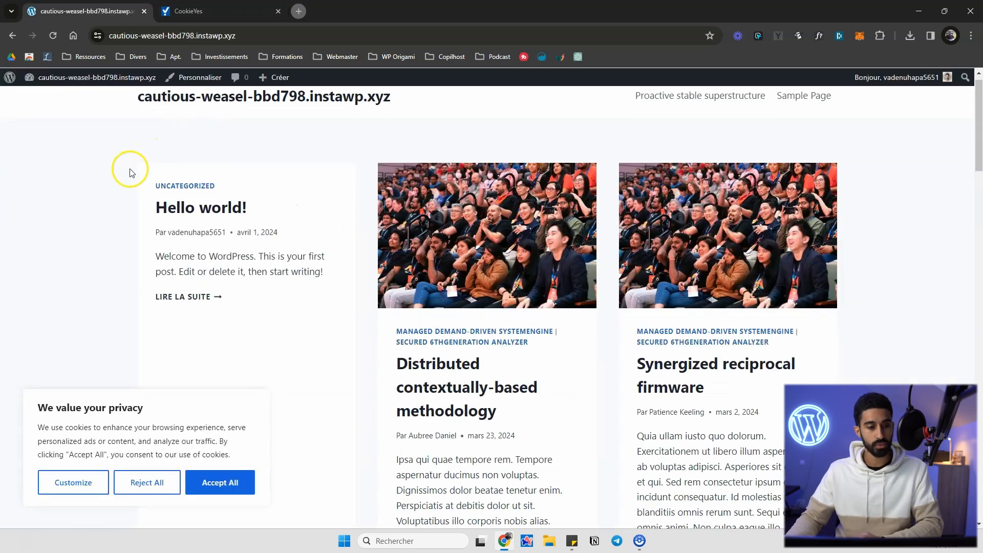
Check how the cookie banner displays on the WordPress site's home page while moving through the posts
scroll(131, 169, down, 10)
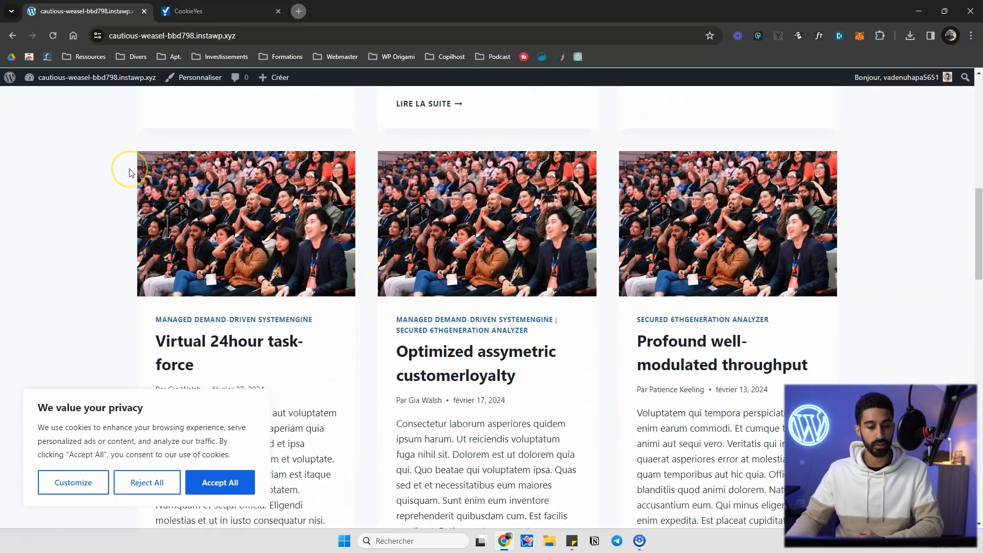
scroll(129, 172, down, 10)
scroll(132, 205, up, 12)
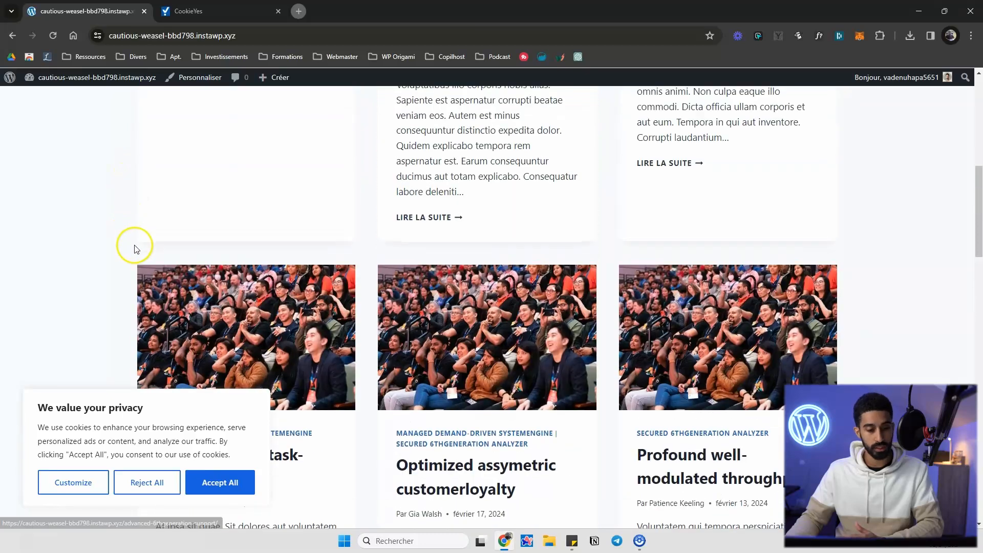
scroll(193, 340, up, 5)
scroll(197, 379, up, 3)
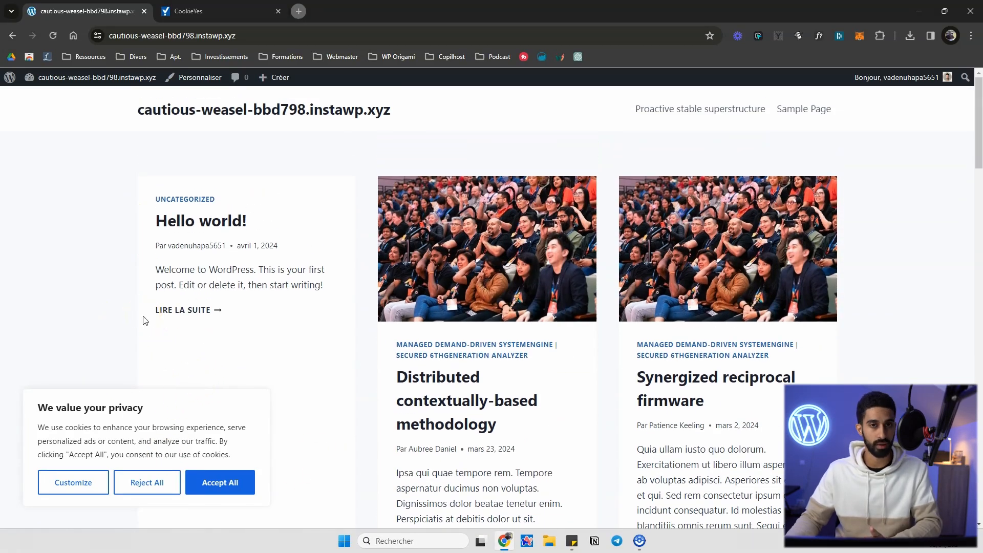
scroll(125, 318, down, 3)
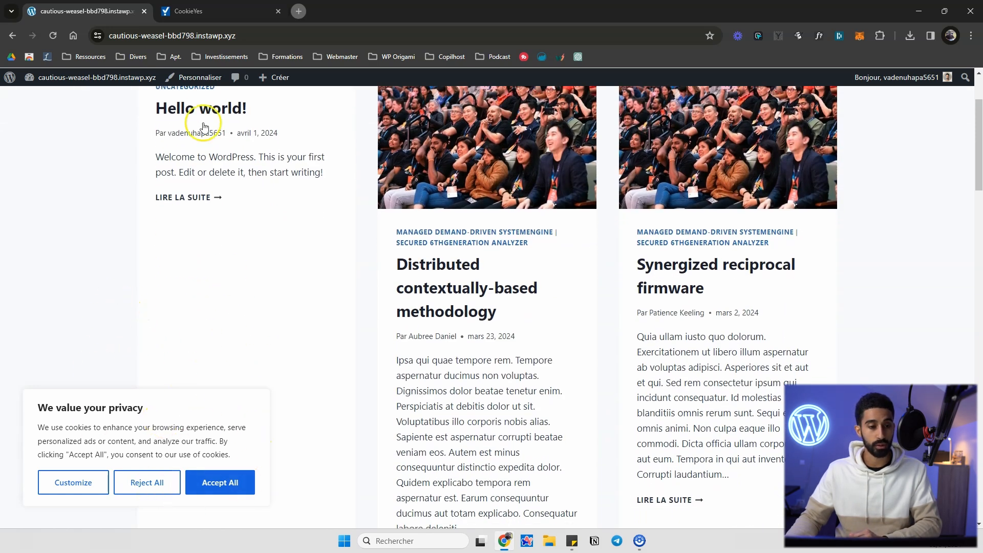
Back in the CookieYes web app, add French to the site's required languages
mouse_move(214, 8)
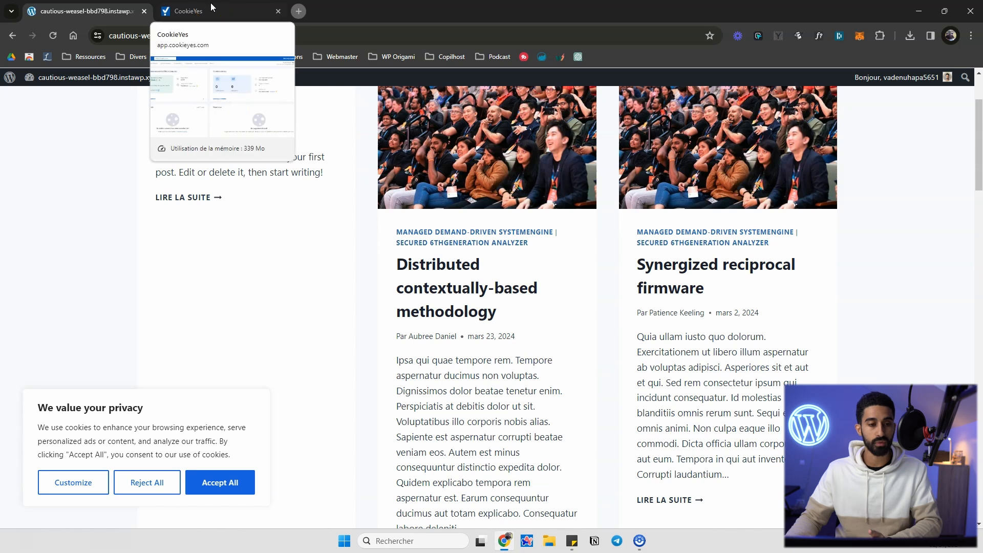
click(215, 9)
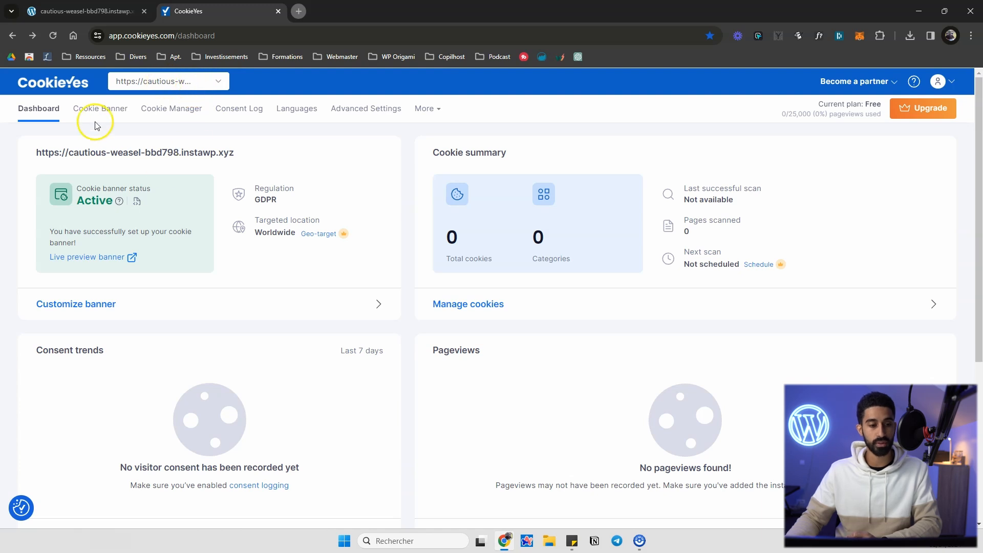
click(299, 109)
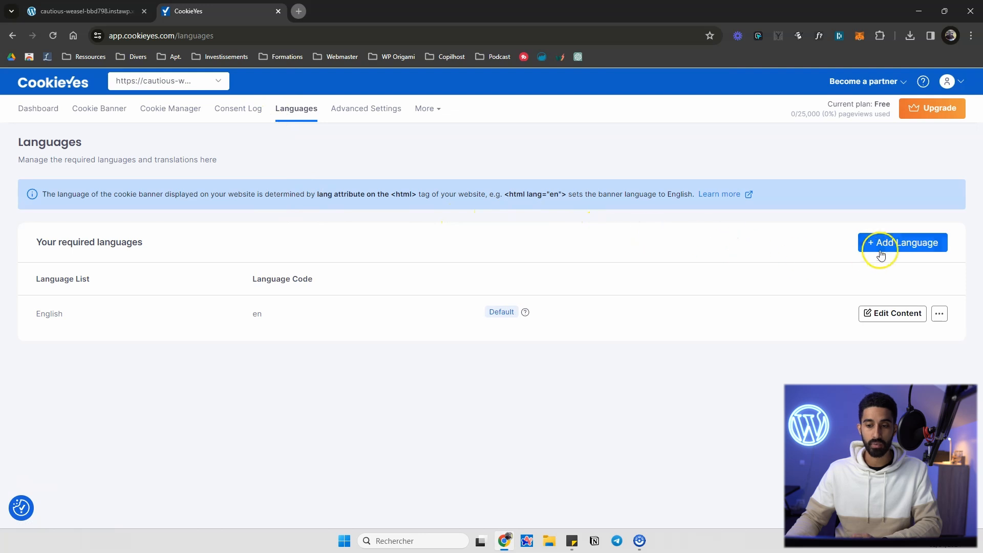
click(890, 249)
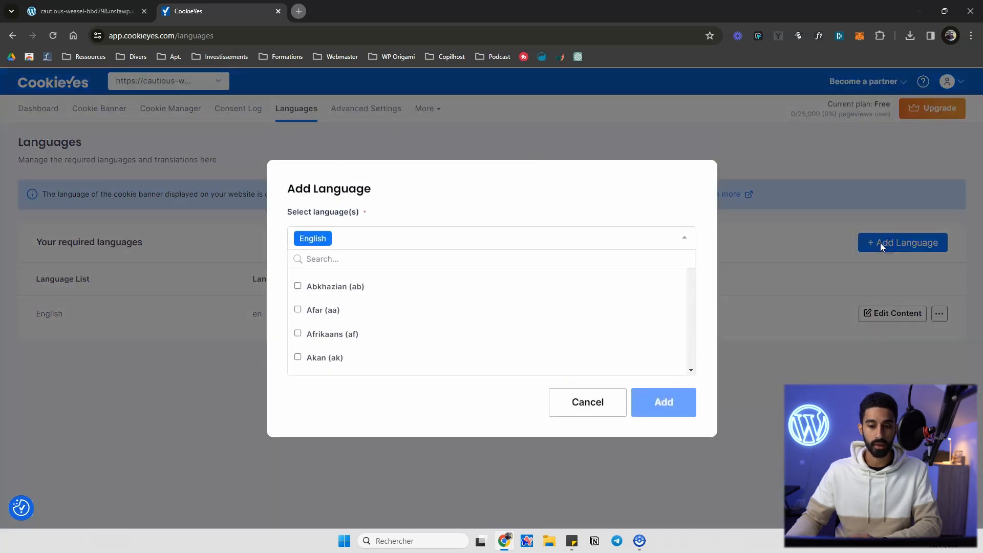
click(353, 254)
text(fr)
click(328, 311)
click(658, 401)
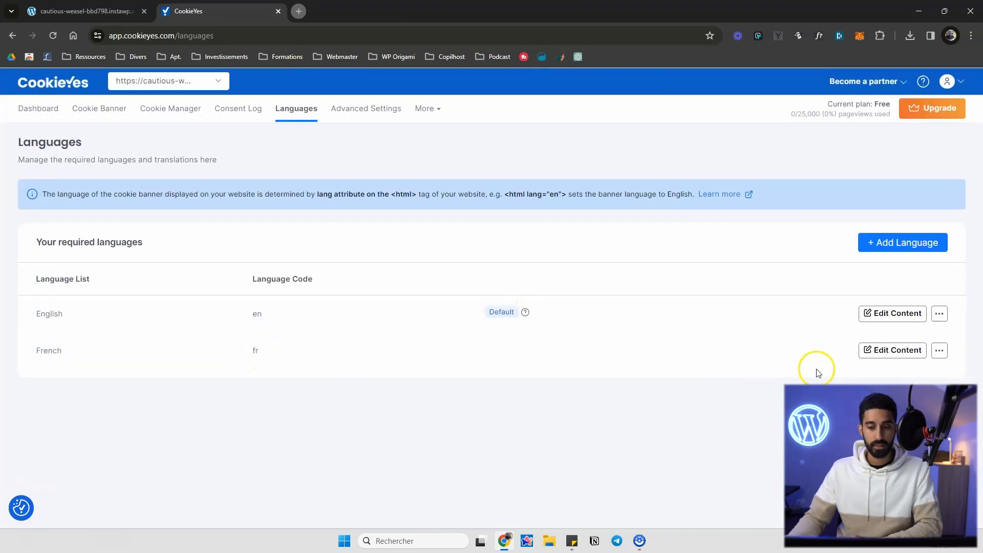
Set French as the default language for the cookie banner
click(941, 353)
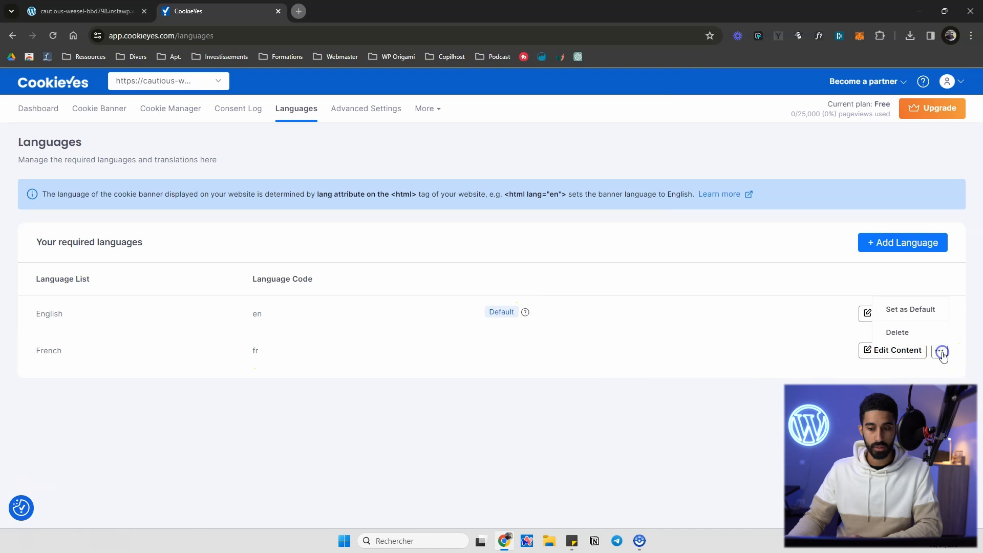
click(901, 318)
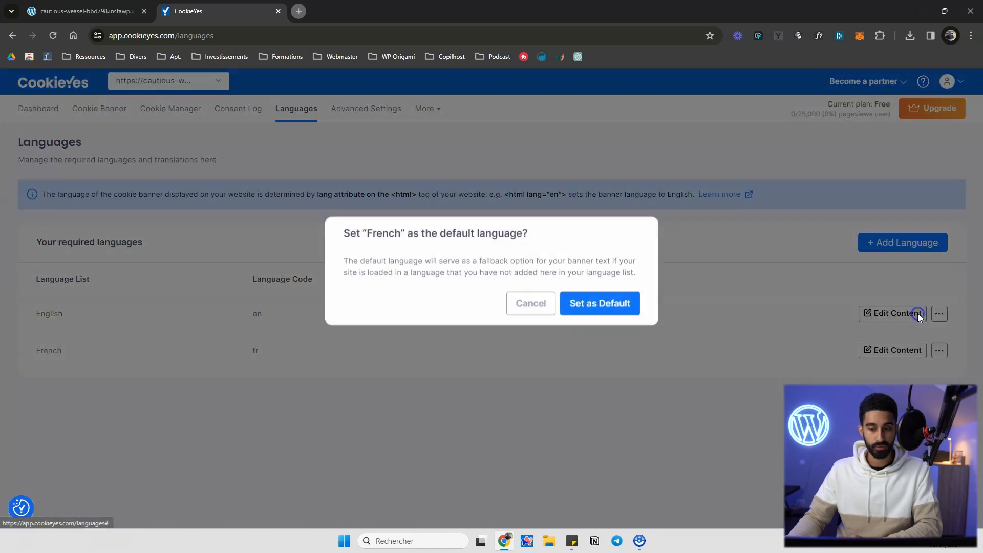
click(612, 340)
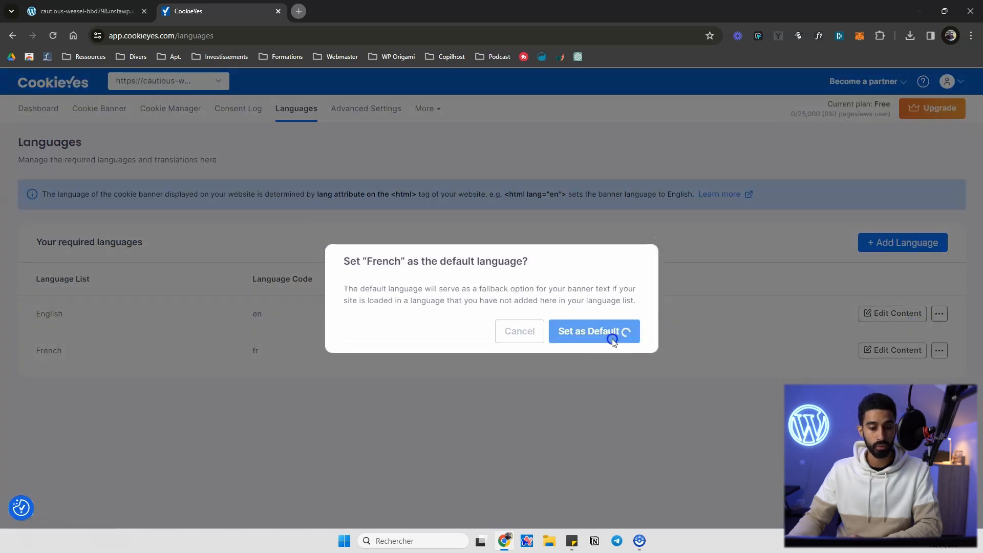
Check the cookie banner's language on the reloaded site and examine the cookie categories in its consent preferences
click(85, 11)
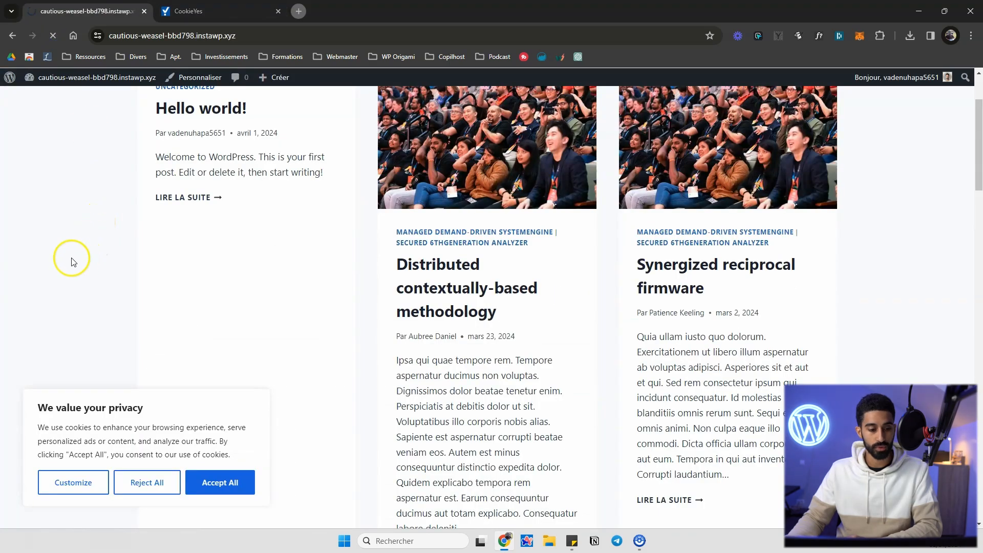
scroll(102, 327, down, 3)
scroll(131, 303, up, 5)
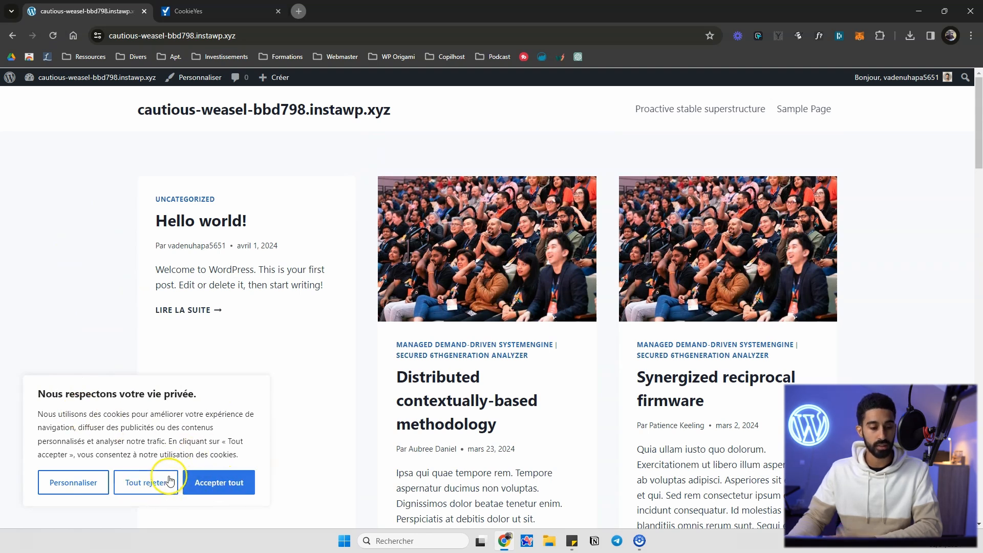
click(94, 486)
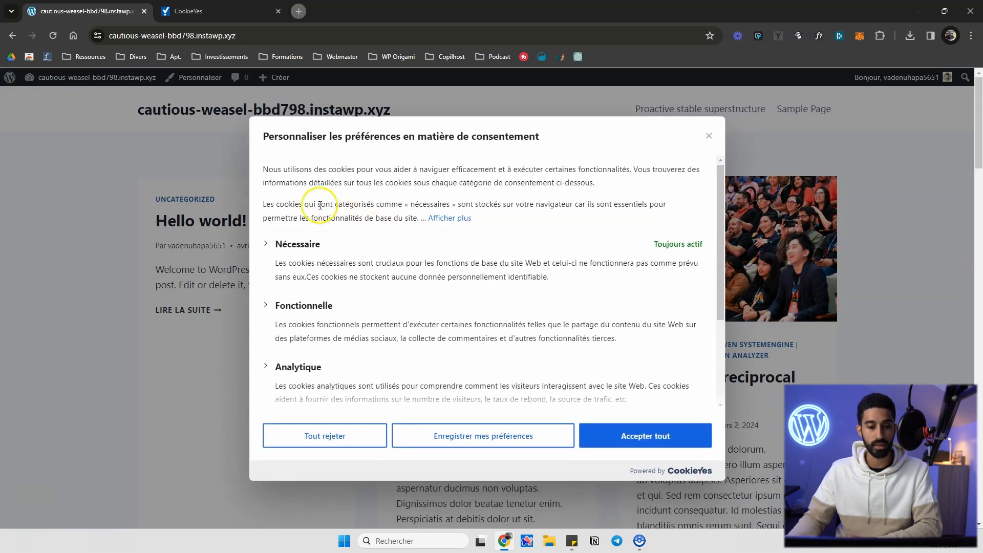
scroll(484, 235, down, 5)
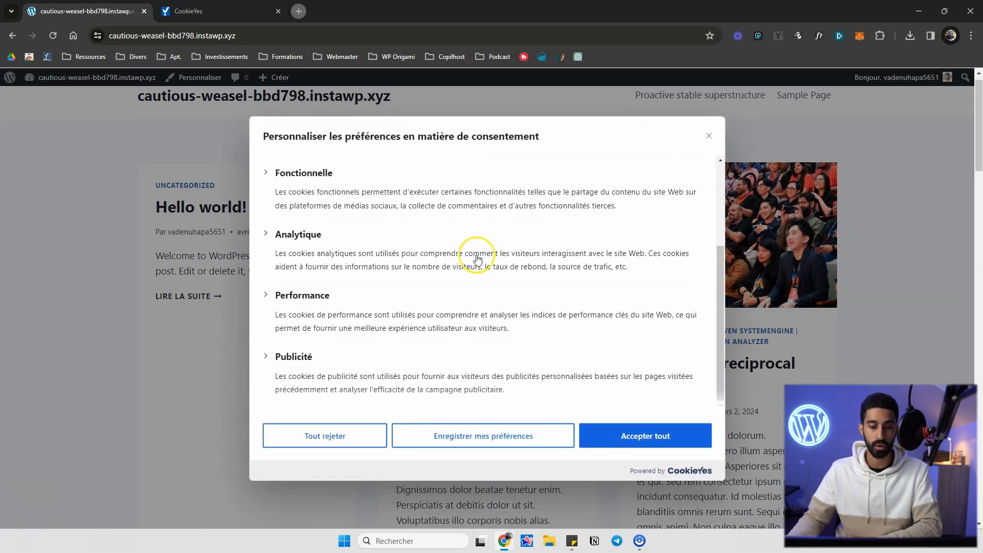
Expand and collapse the Nécessaire and Fonctionnelle categories in the consent preferences to check their cookie details
scroll(515, 293, up, 3)
scroll(494, 306, up, 3)
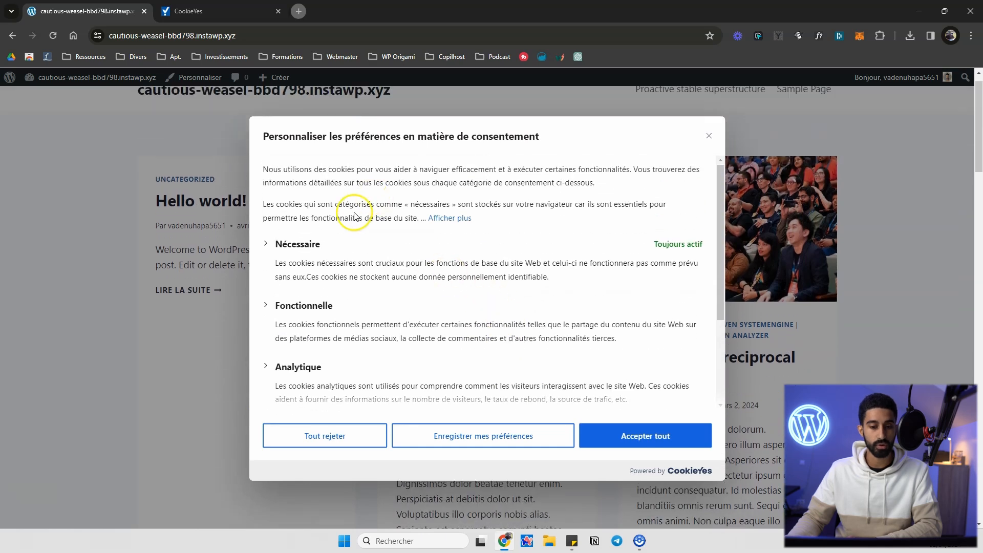
click(277, 245)
click(275, 246)
click(267, 306)
scroll(273, 281, down, 1)
click(278, 254)
scroll(272, 264, down, 3)
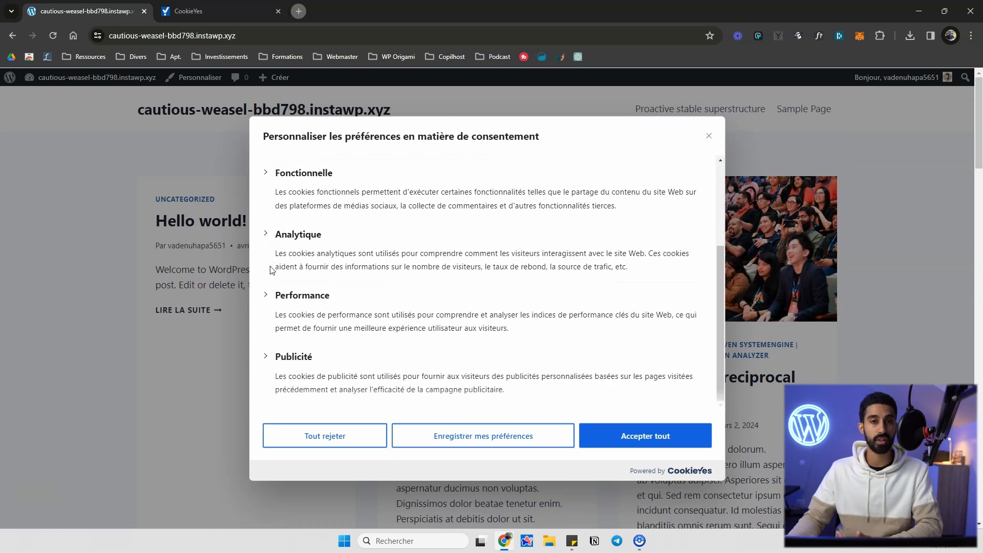
Check the cookie details listed under the Performance, Analytique, Publicité and Fonctionnelle consent categories
click(270, 293)
click(277, 293)
click(279, 238)
click(279, 236)
click(287, 357)
scroll(288, 338, down, 1)
scroll(288, 331, up, 3)
click(300, 287)
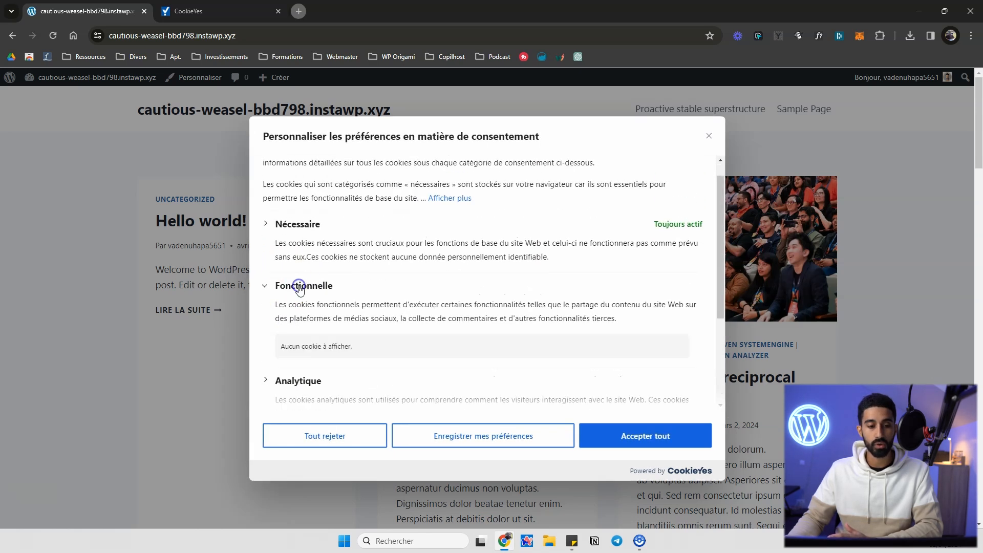
click(299, 287)
Read the names, durations and descriptions of the Nécessaire cookies, and close the consent preferences
click(302, 224)
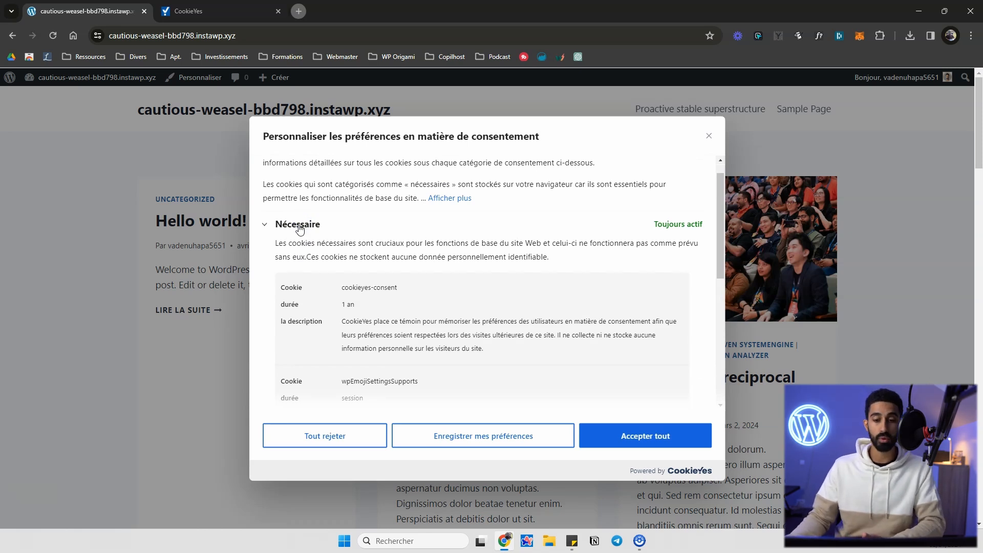
scroll(335, 226, down, 2)
scroll(392, 246, up, 2)
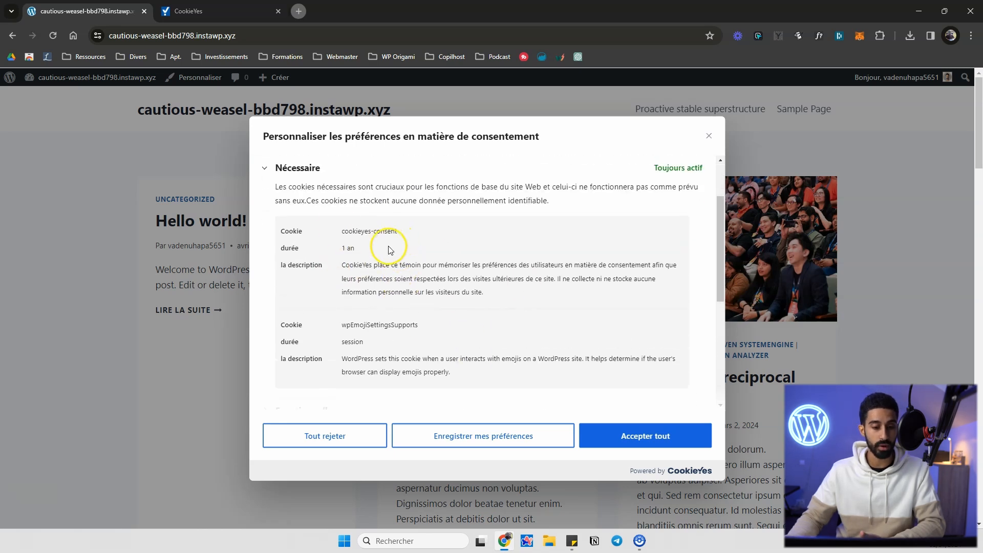
click(387, 222)
scroll(373, 366, down, 1)
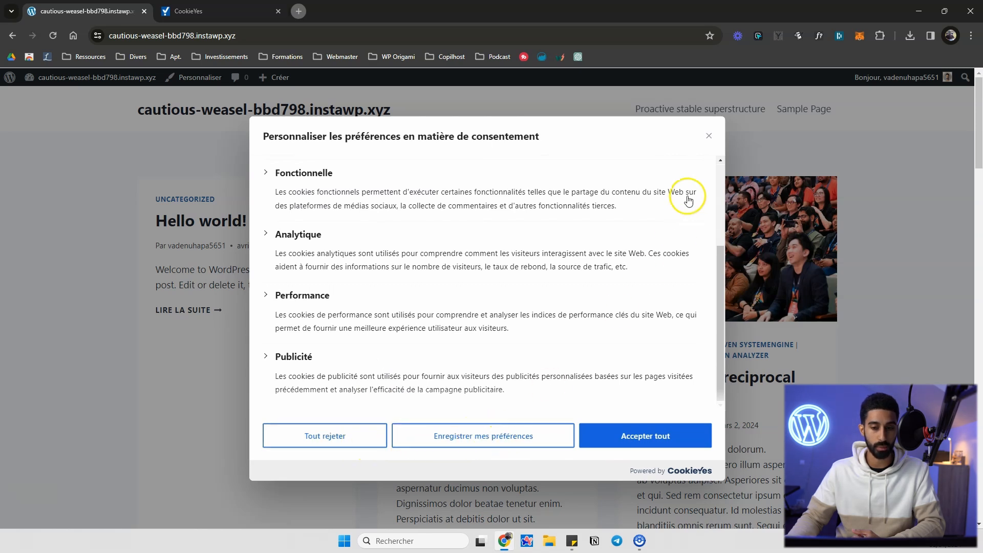
click(710, 137)
scroll(320, 287, down, 2)
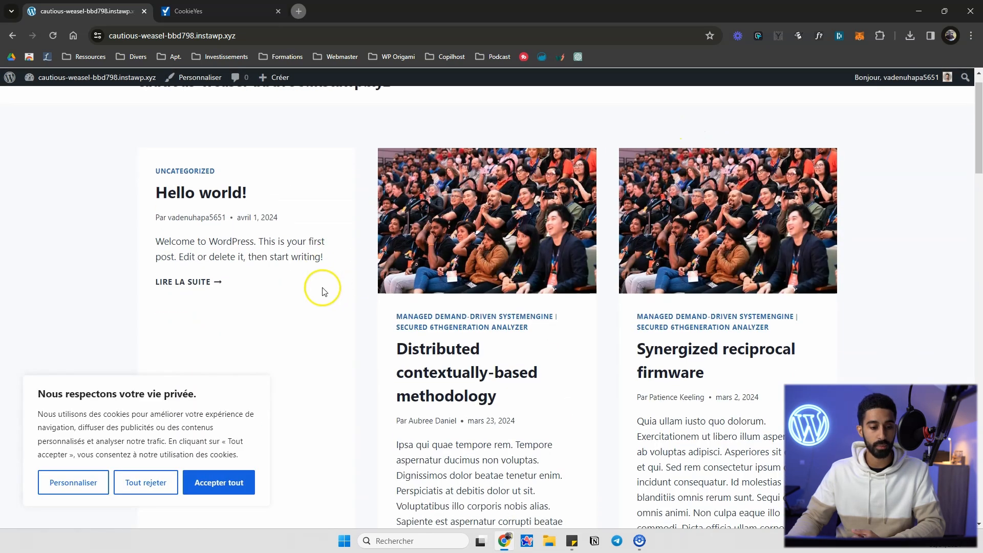
Switch to the CookieYes web app and review the scan information and cookie list in the Cookie Manager
click(187, 11)
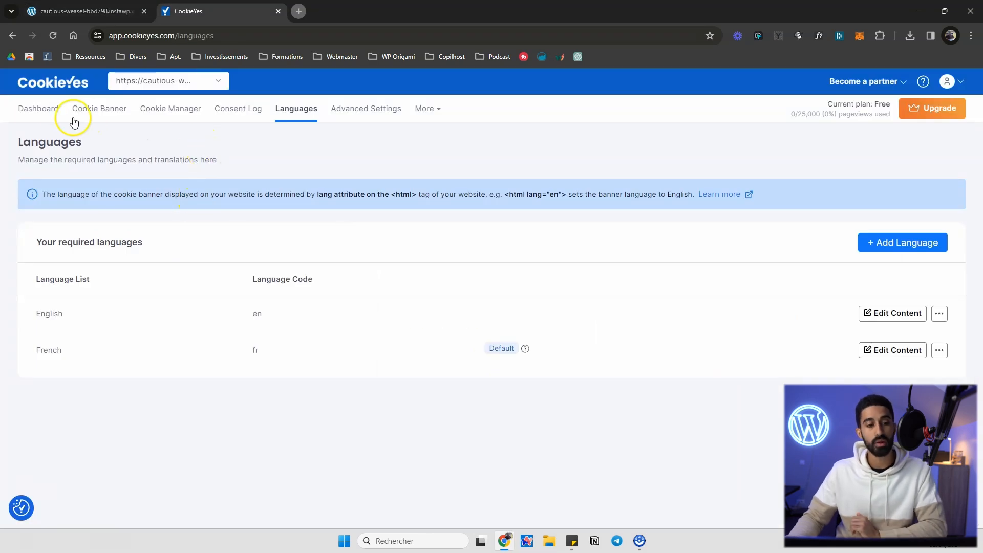
click(40, 114)
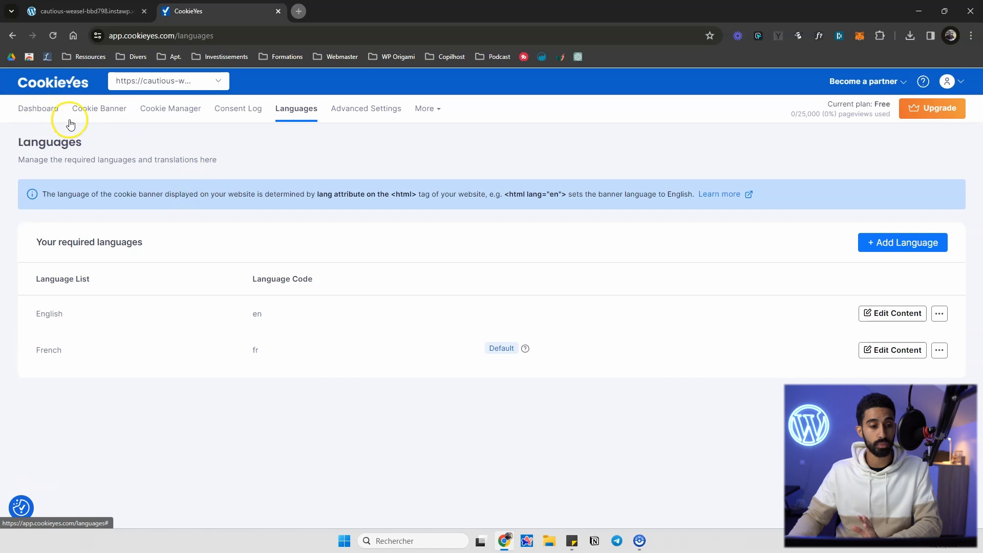
click(182, 116)
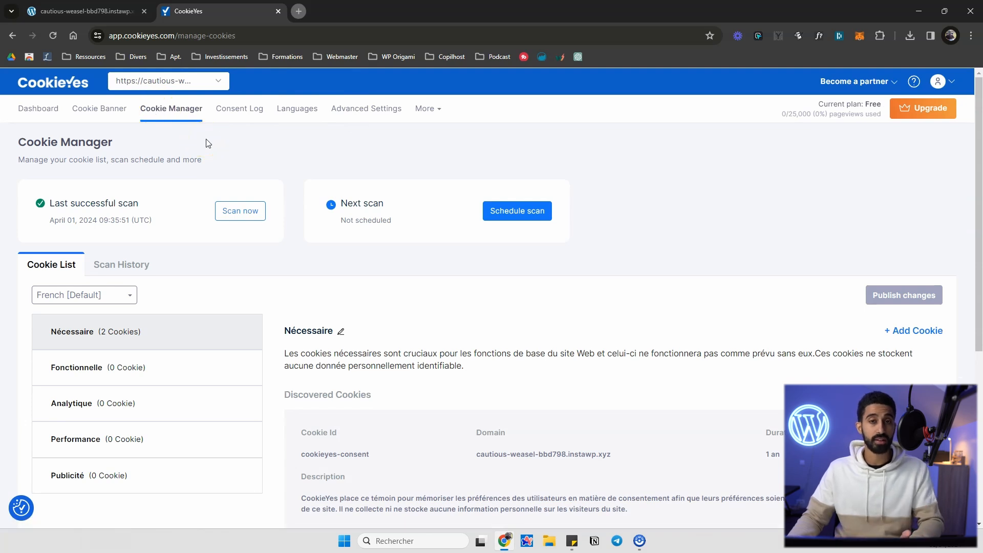
scroll(258, 150, down, 2)
scroll(269, 153, up, 2)
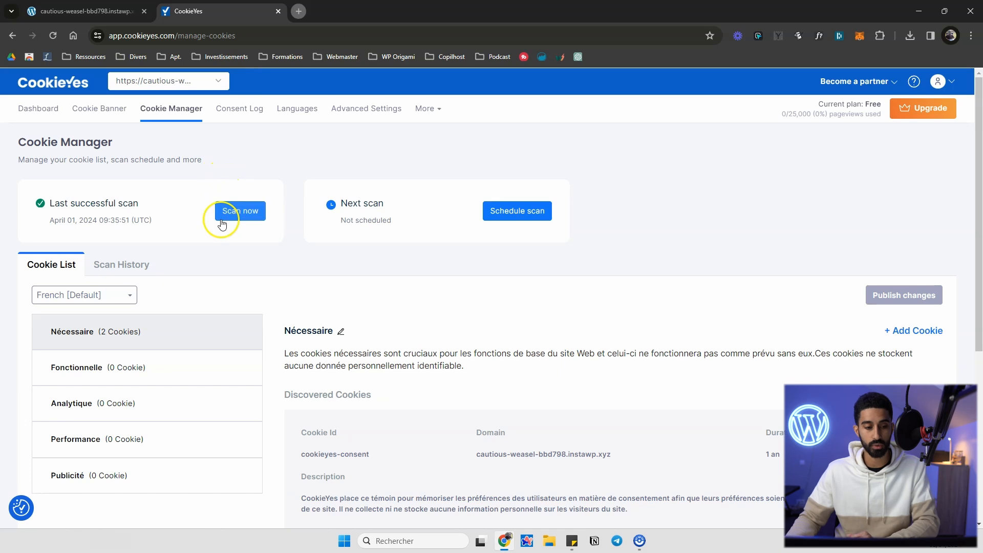
scroll(208, 240, down, 1)
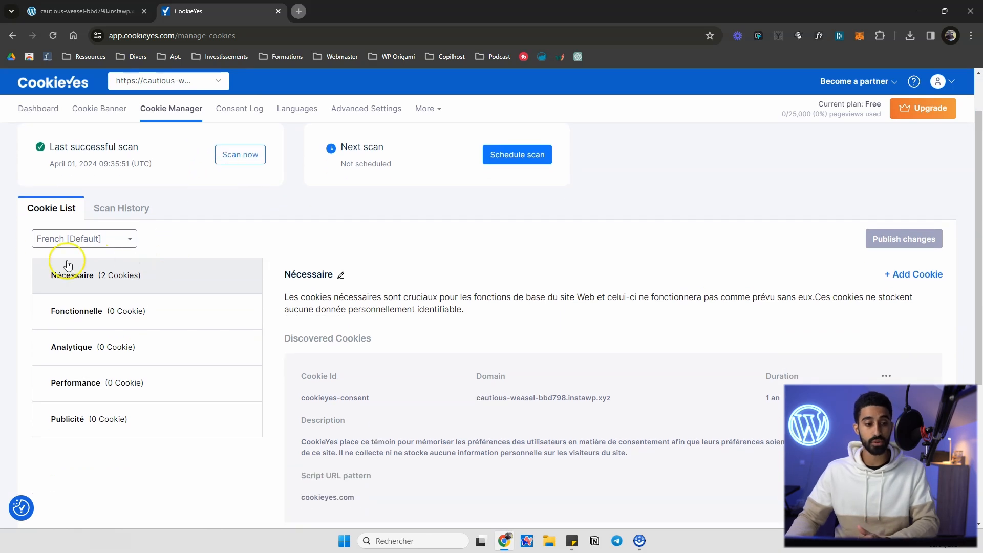
scroll(79, 238, down, 1)
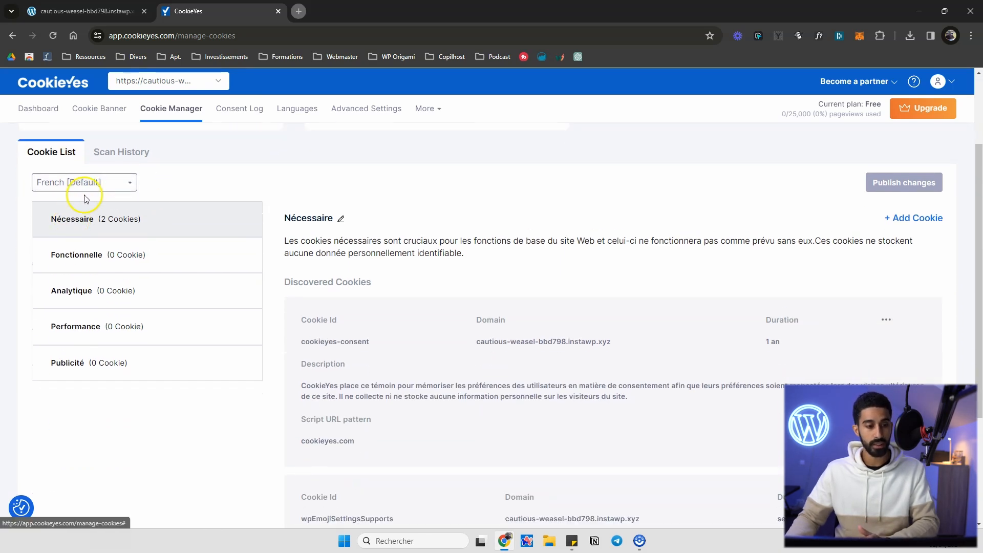
Check the cookie list's language choice and look through the Fonctionnelle, Analytique, Performance and Publicité categories for discovered cookies
click(87, 184)
click(186, 186)
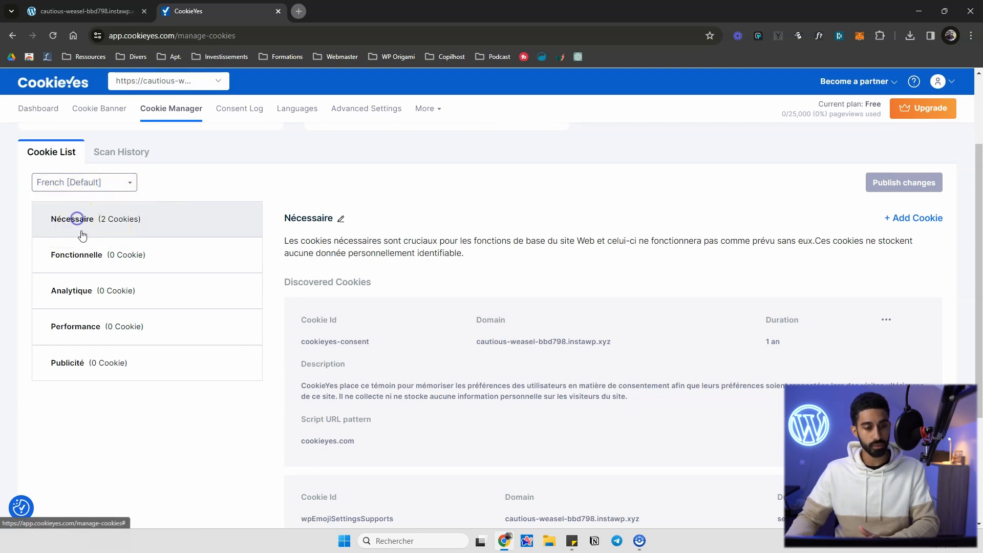
click(82, 256)
click(87, 293)
click(82, 330)
click(91, 360)
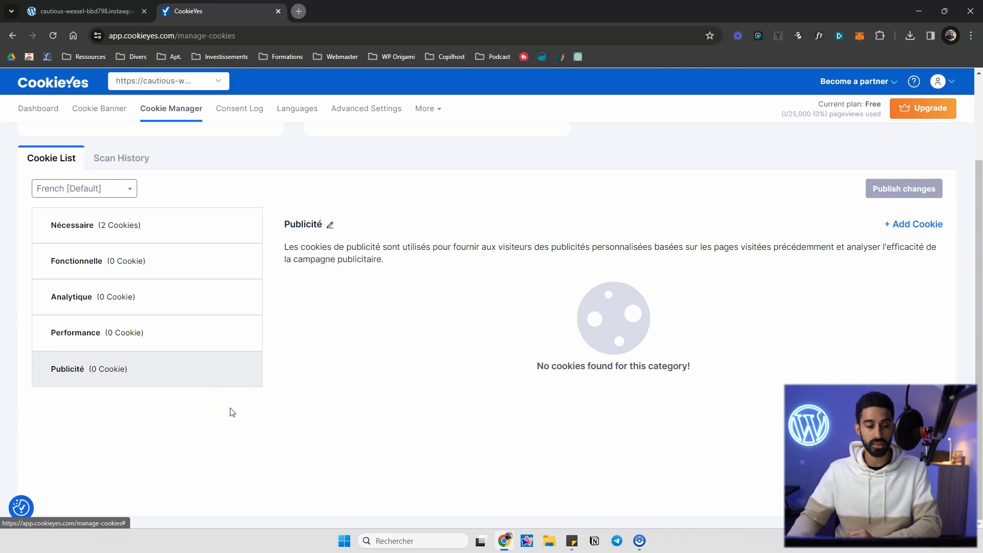
Show the Nécessaire category and read through its discovered cookies
scroll(158, 288, up, 1)
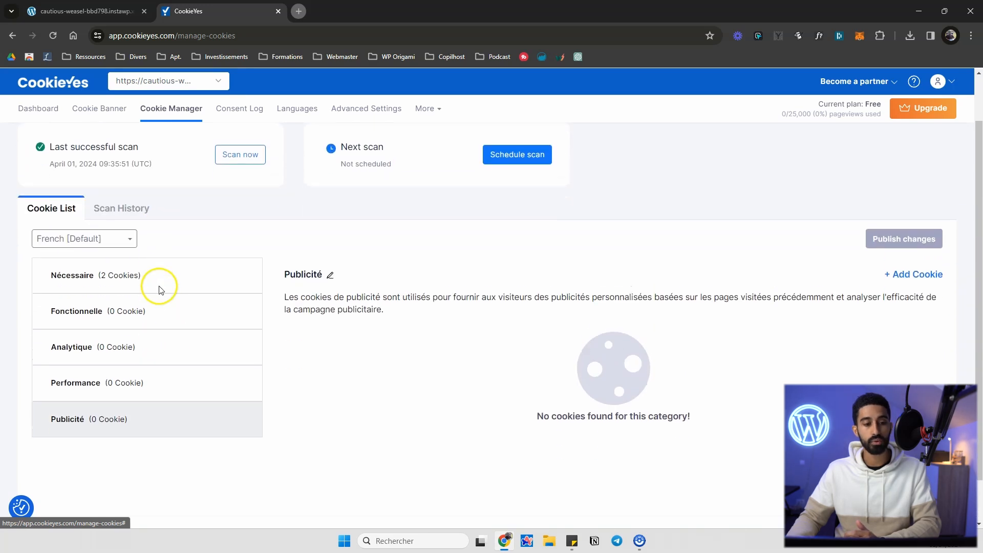
click(129, 278)
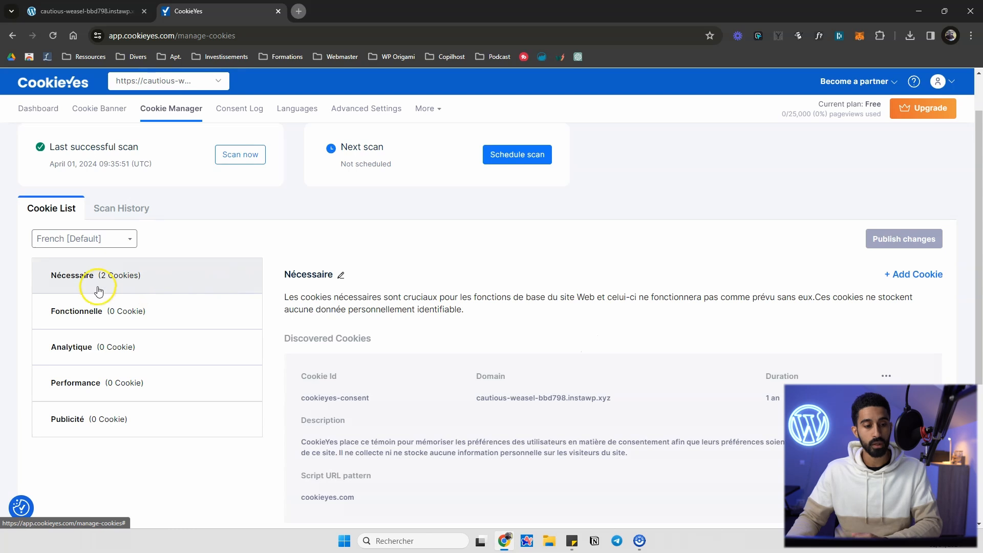
scroll(128, 296, down, 5)
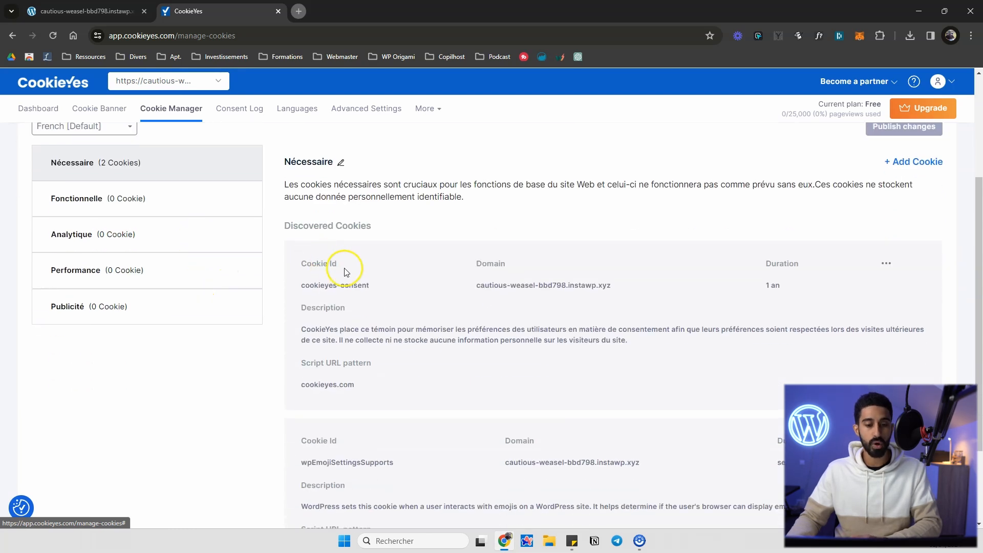
scroll(343, 284, up, 2)
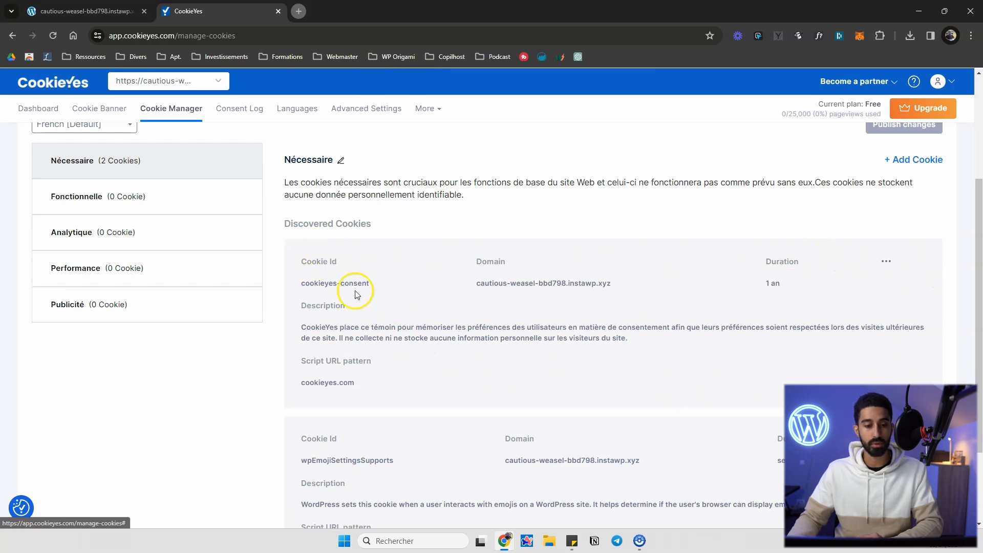
Open the cookieyes-consent cookie for editing, examine its category options and description, and close it without saving
click(885, 262)
click(820, 284)
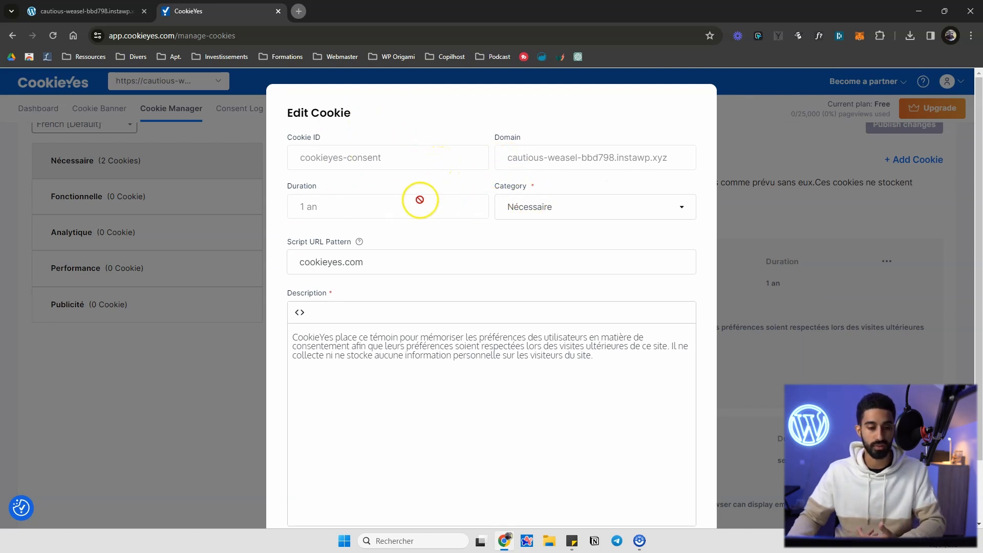
click(528, 209)
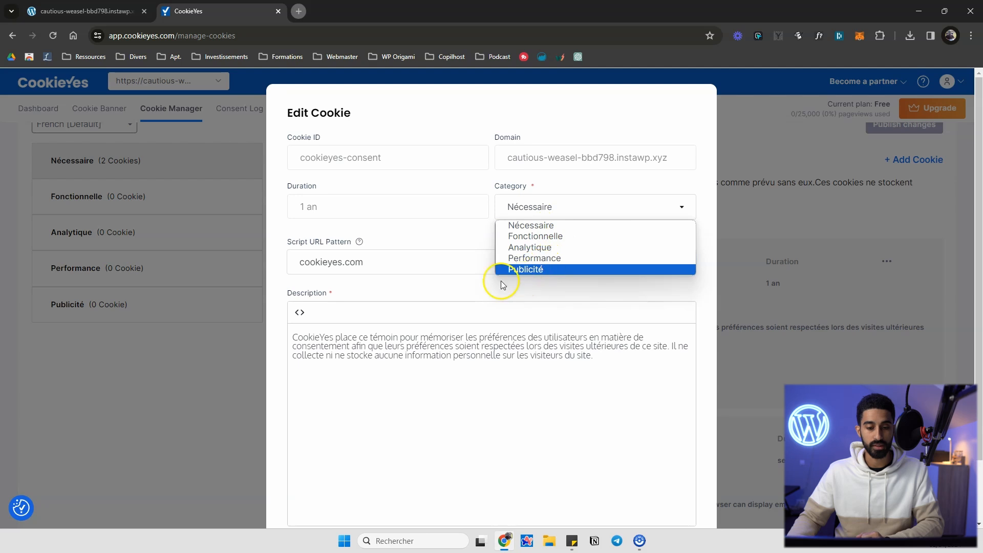
click(417, 233)
scroll(368, 277, down, 1)
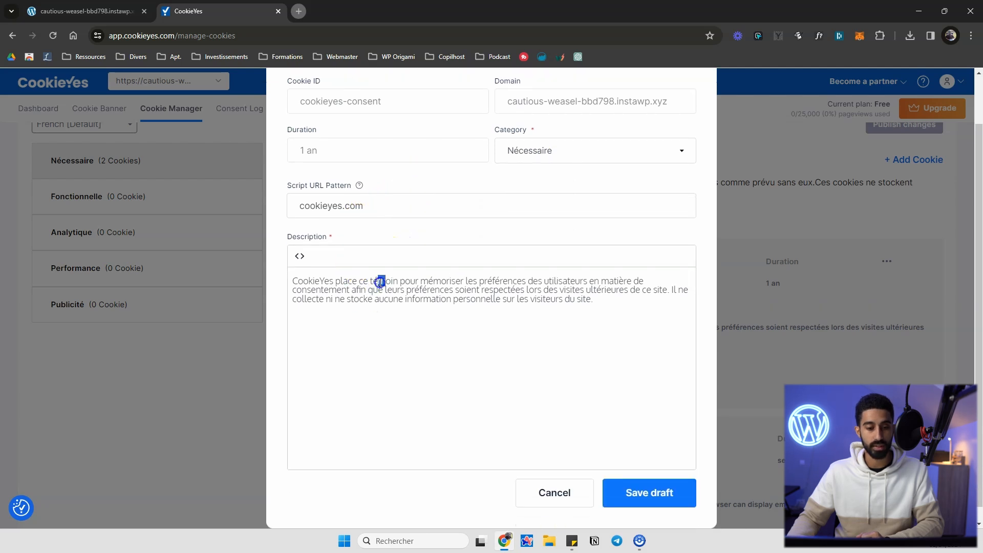
drag(379, 281, 528, 300)
click(560, 497)
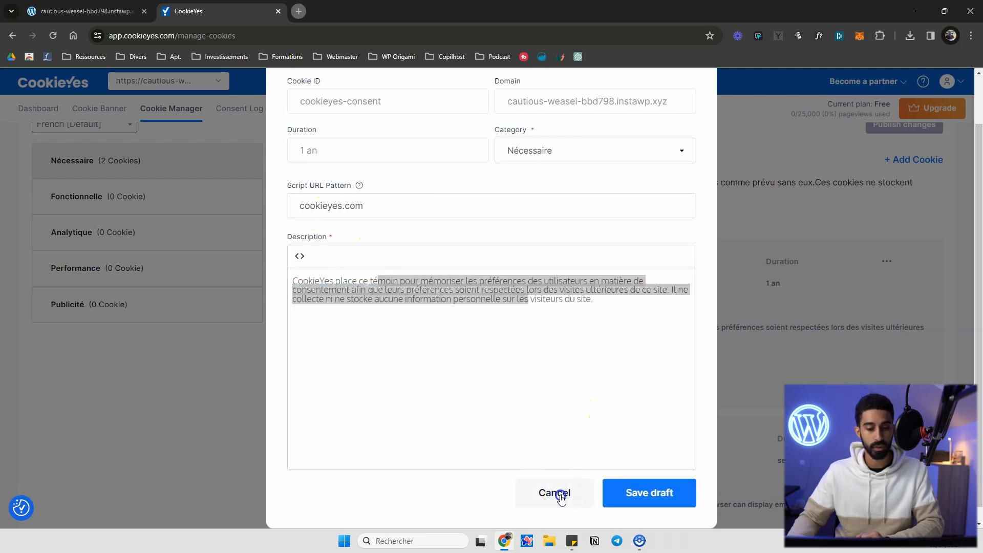
Open the wpEmojiSettingsSupports cookie for editing, look over its fields, and close it without saving
scroll(663, 410, down, 2)
click(902, 327)
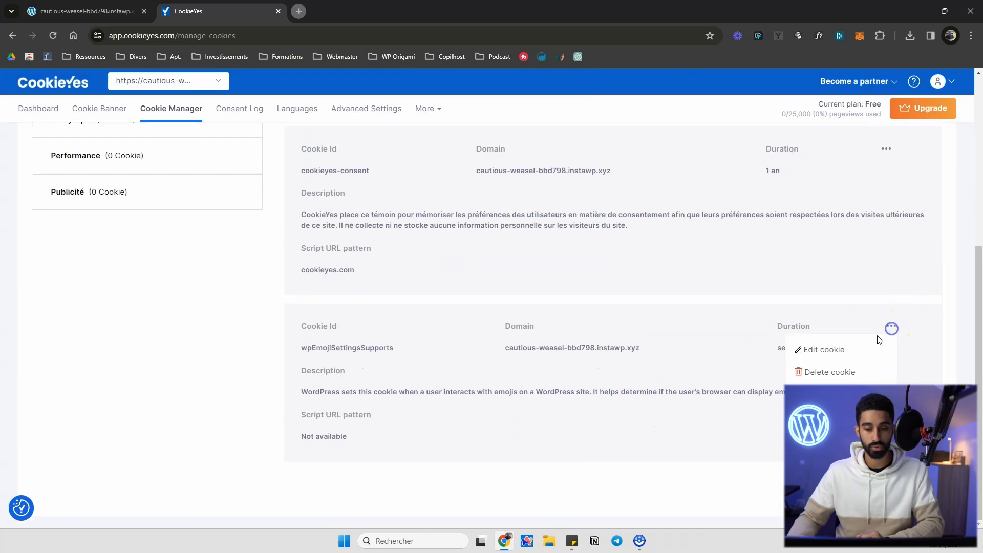
click(825, 349)
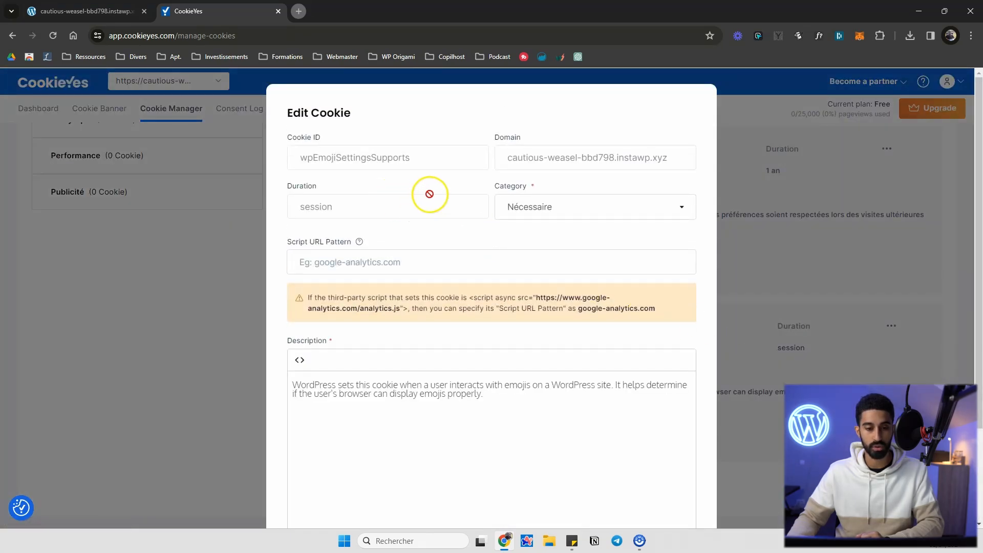
scroll(608, 208, down, 3)
click(558, 487)
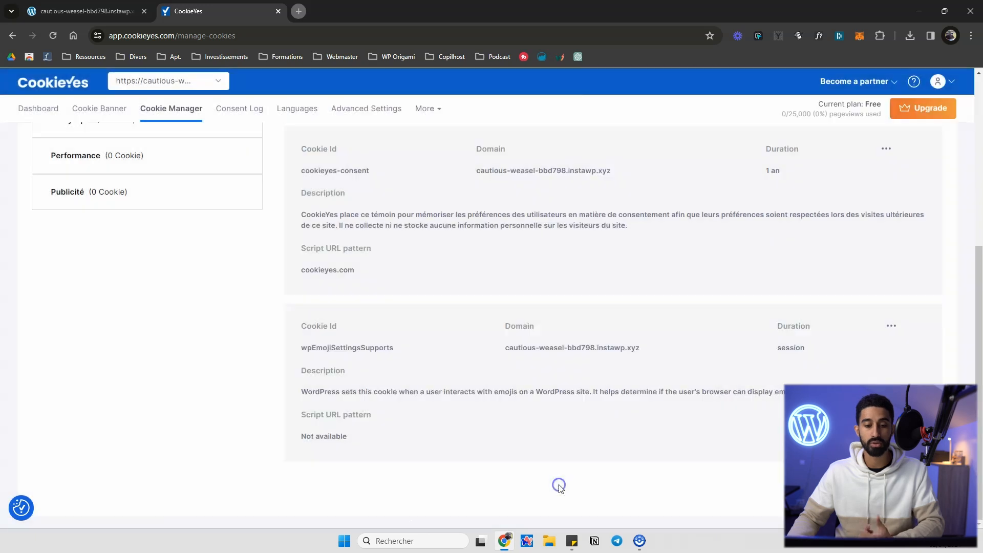
Open the form for adding a cookie to the Nécessaire category, examine its fields, and cancel it
scroll(542, 193, up, 5)
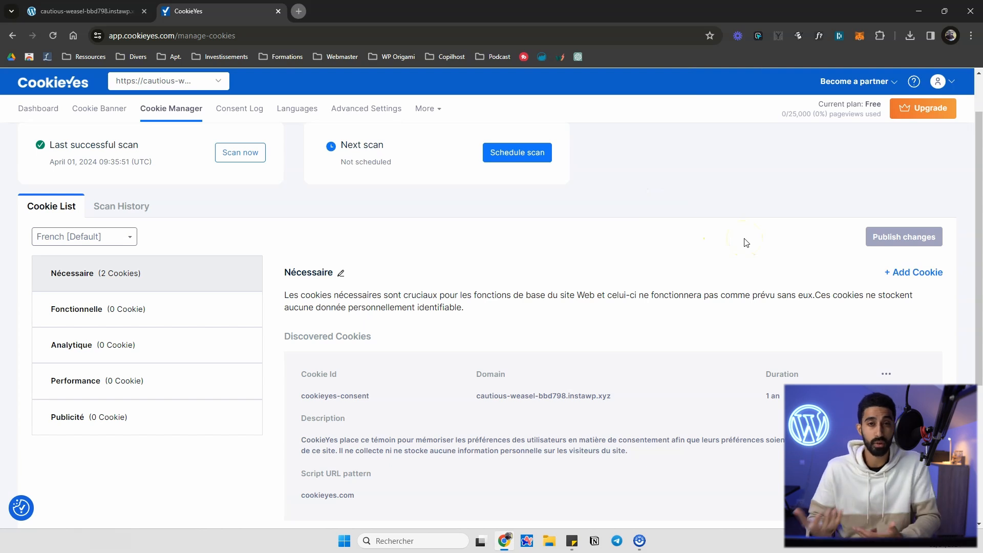
click(904, 276)
scroll(380, 133, down, 1)
scroll(381, 133, up, 1)
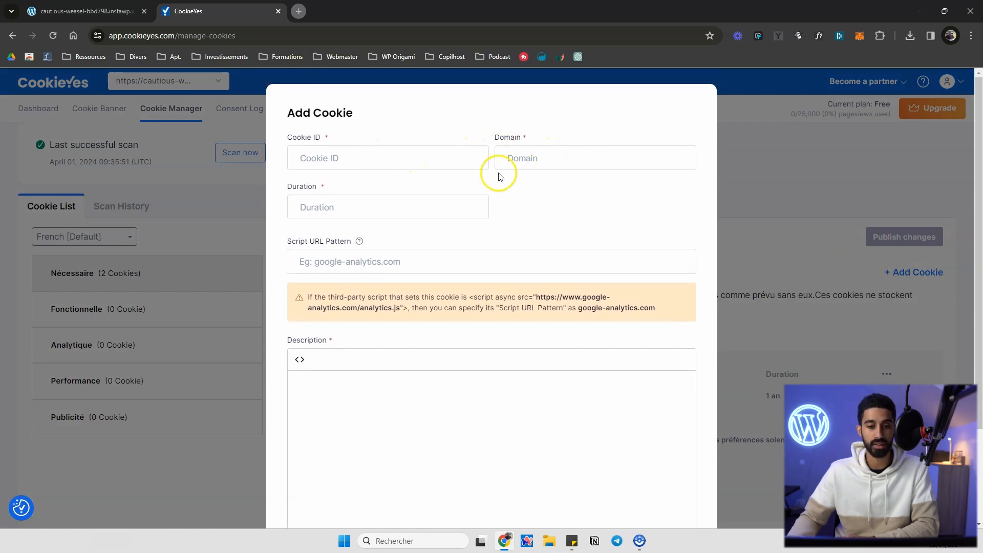
scroll(367, 215, down, 2)
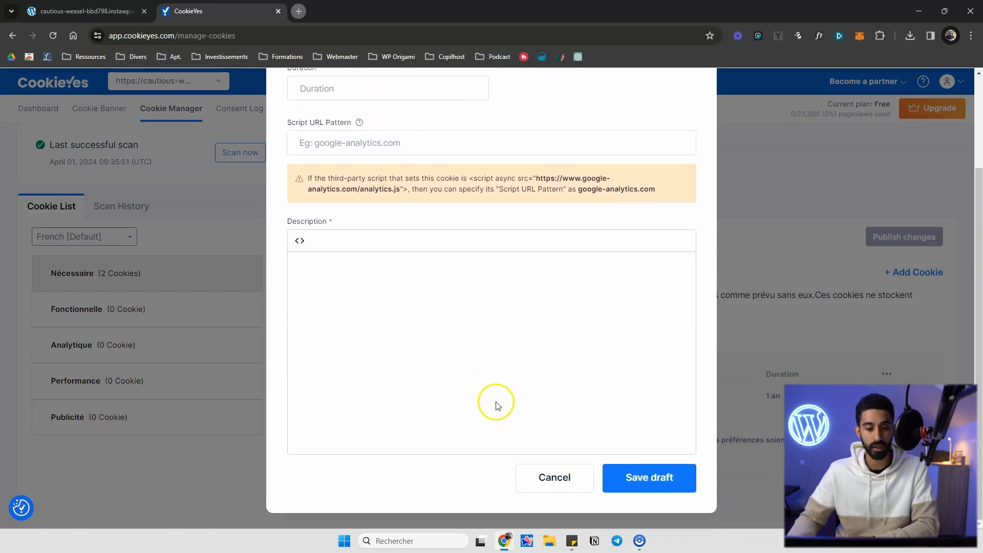
click(556, 471)
scroll(646, 192, up, 1)
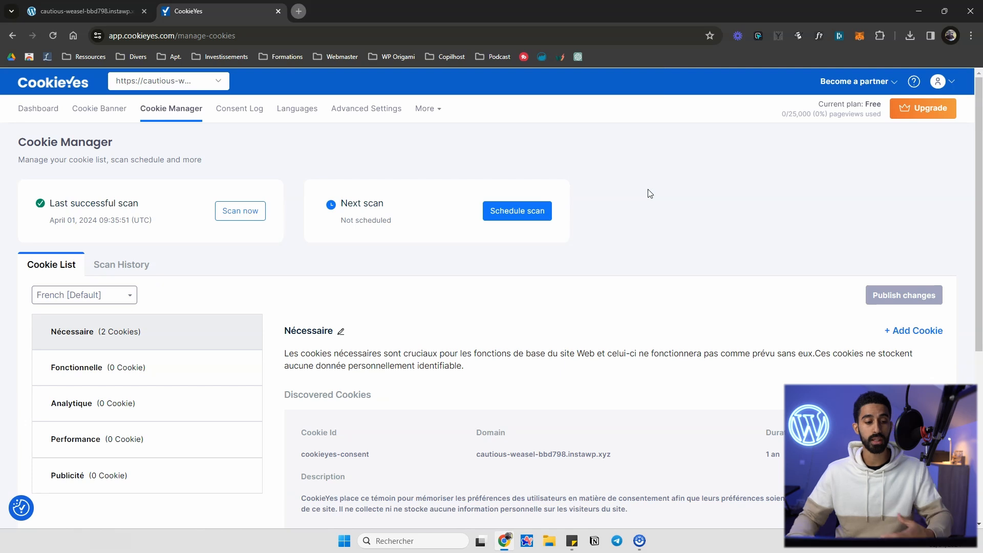
scroll(589, 206, down, 1)
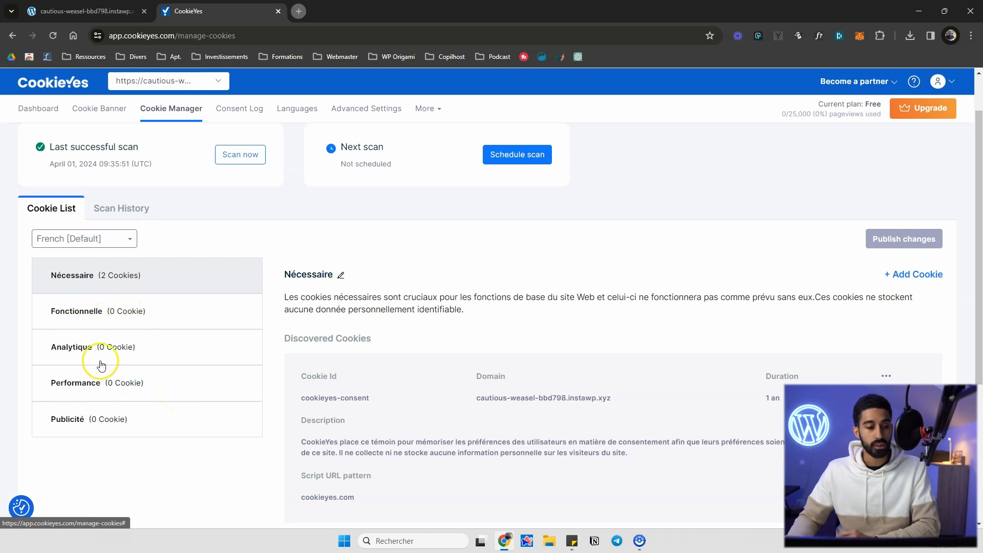
On the WordPress site, reopen the banner's consent preferences and check the Performance category's cookie details
click(93, 11)
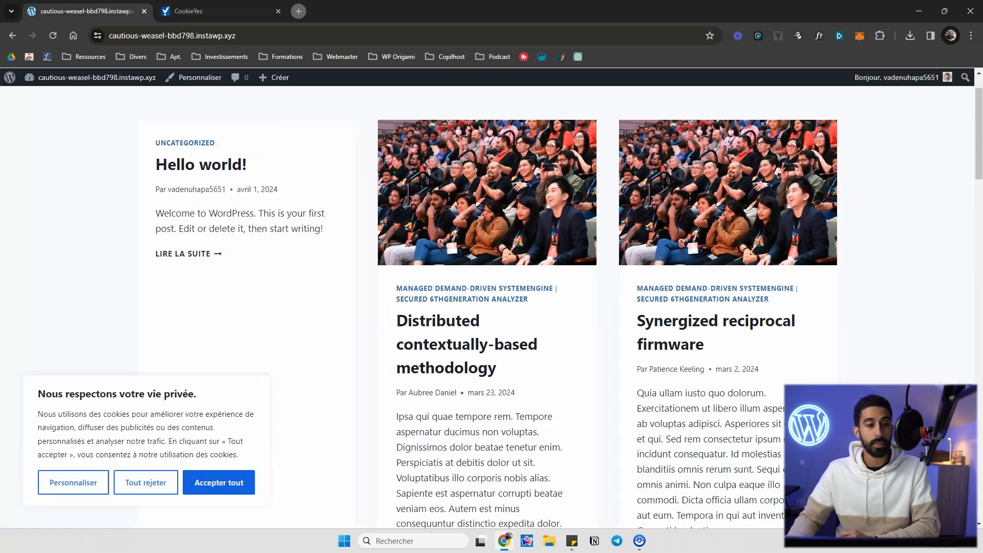
click(85, 484)
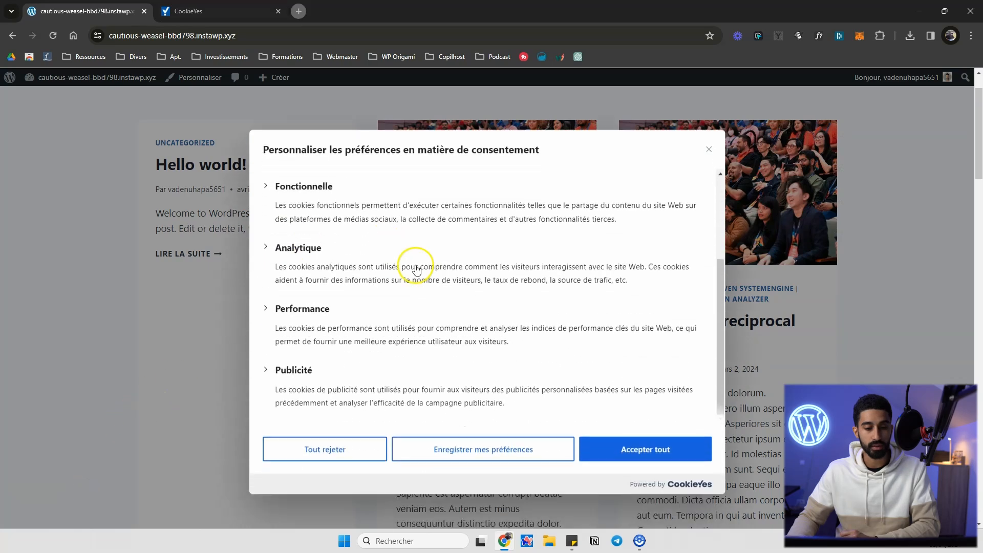
click(266, 307)
click(265, 306)
Switch back to CookieYes, move the wpEmojiSettingsSupports cookie to the Publicité category, save the draft and publish the cookie list
click(215, 12)
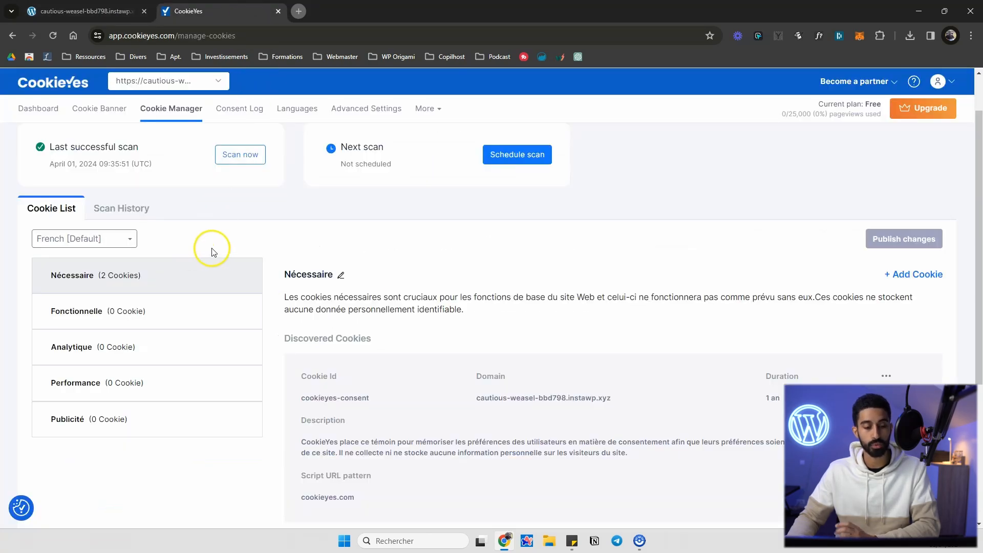
scroll(724, 283, down, 3)
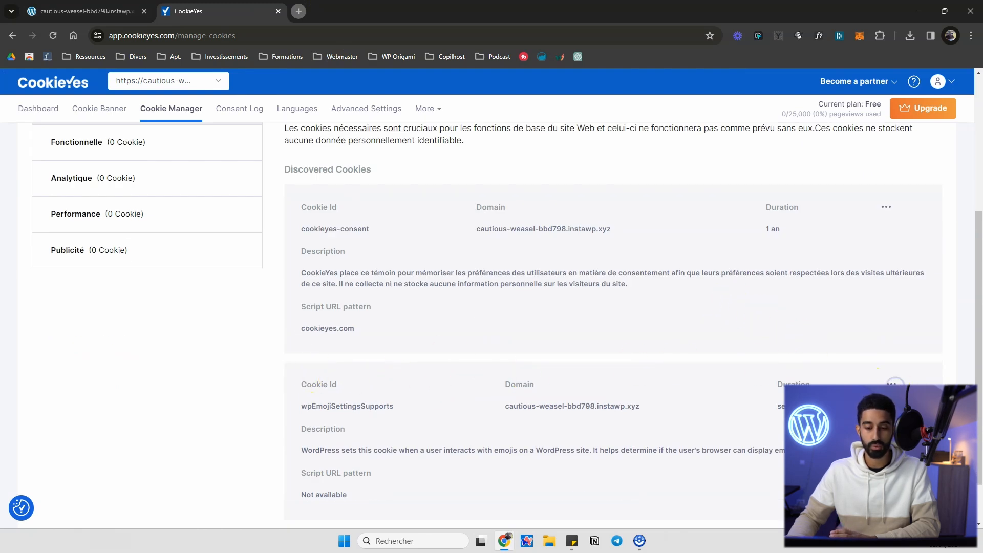
click(871, 405)
click(573, 207)
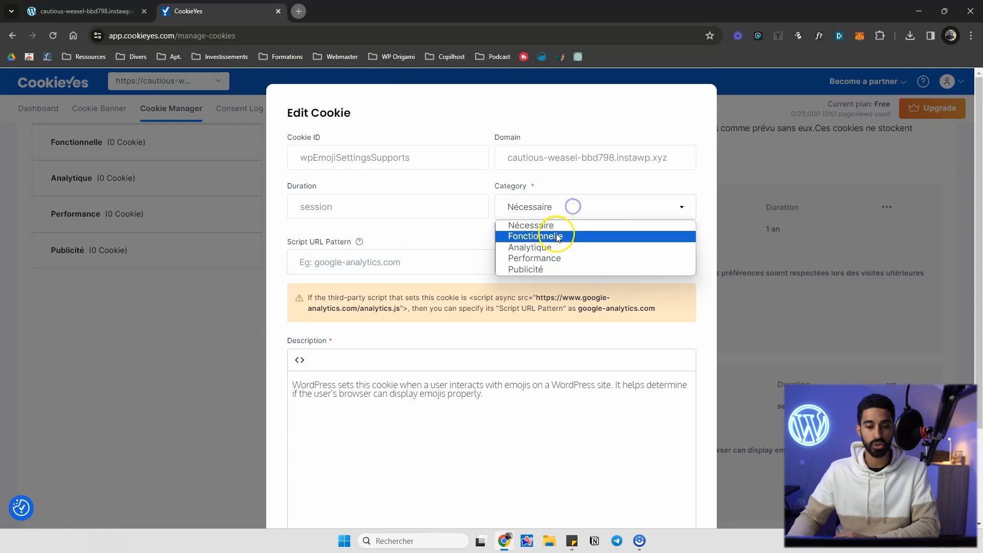
click(531, 268)
scroll(531, 271, down, 2)
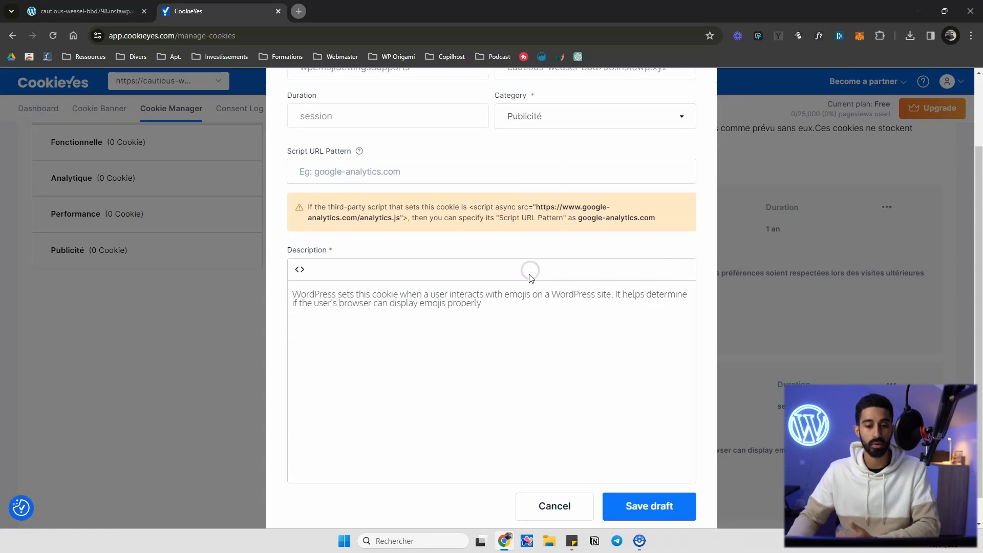
click(662, 477)
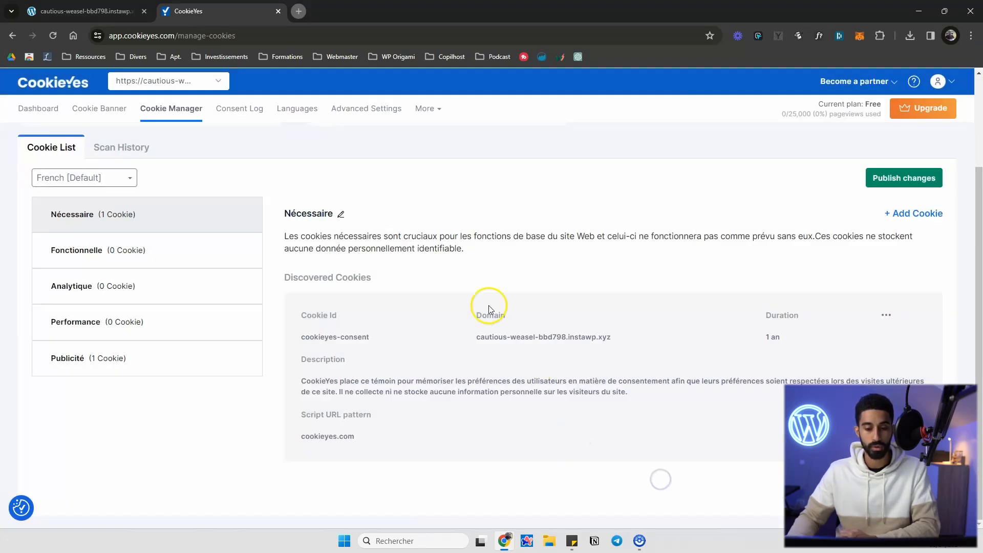
click(887, 176)
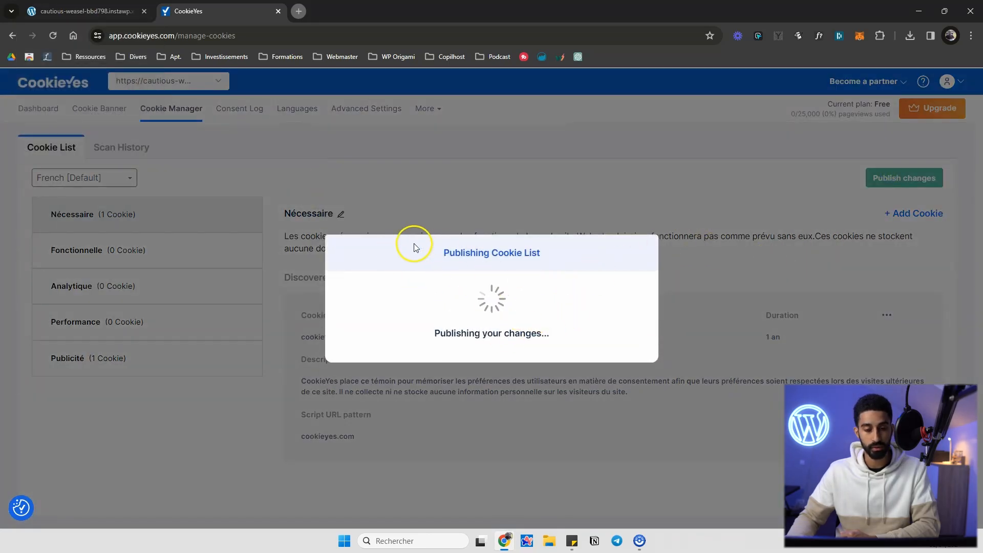
On the WordPress site, open the banner's consent preferences and check the Publicité category's cookie details and consent toggle
click(77, 12)
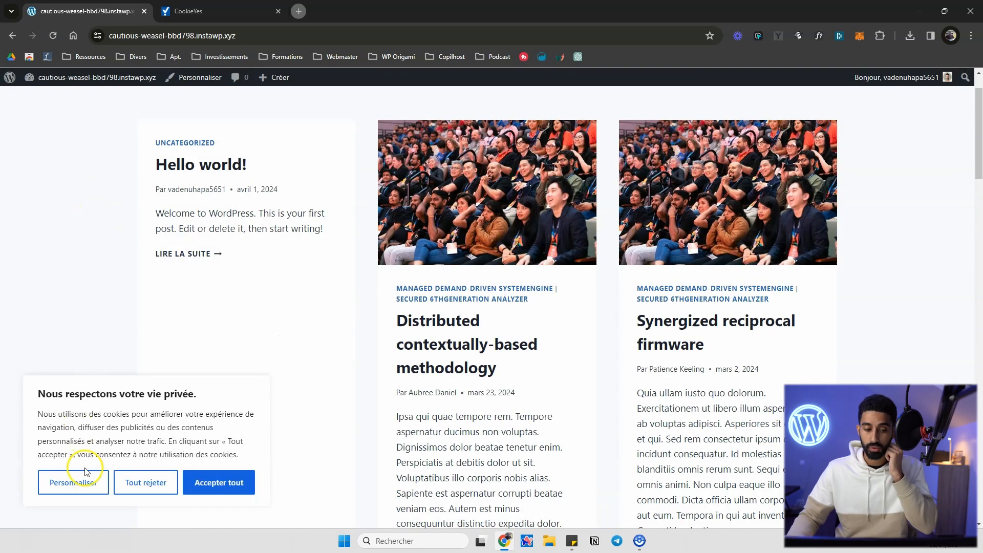
click(88, 484)
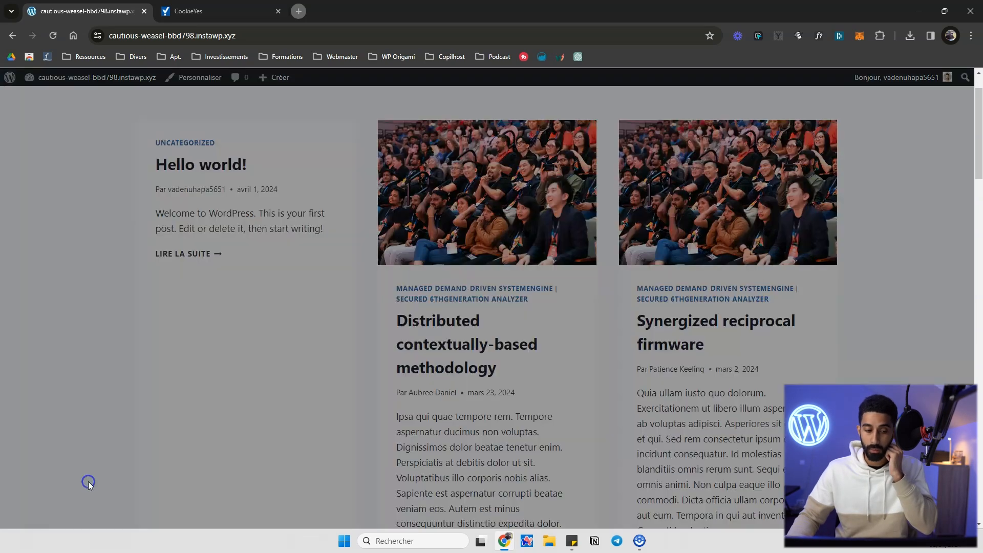
scroll(632, 260, down, 5)
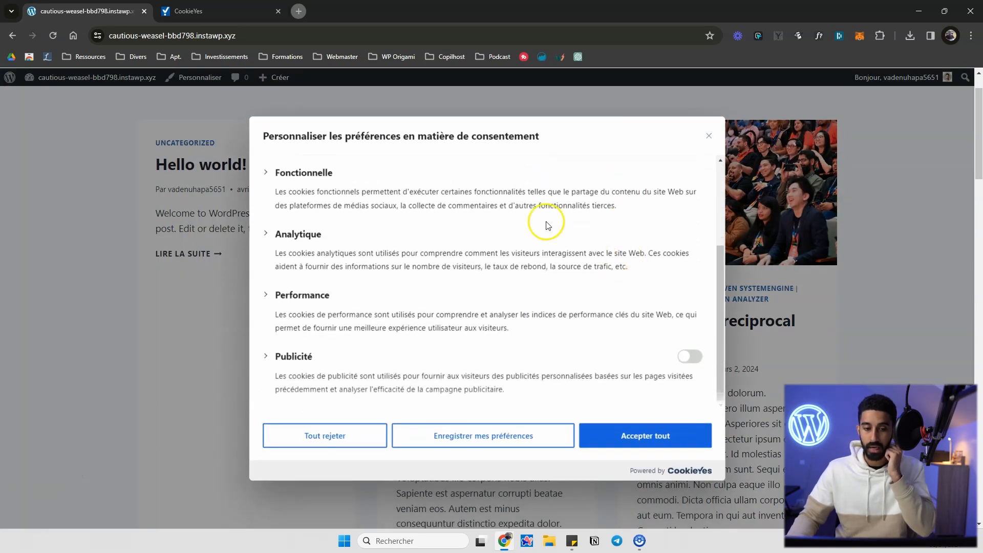
scroll(545, 278, down, 1)
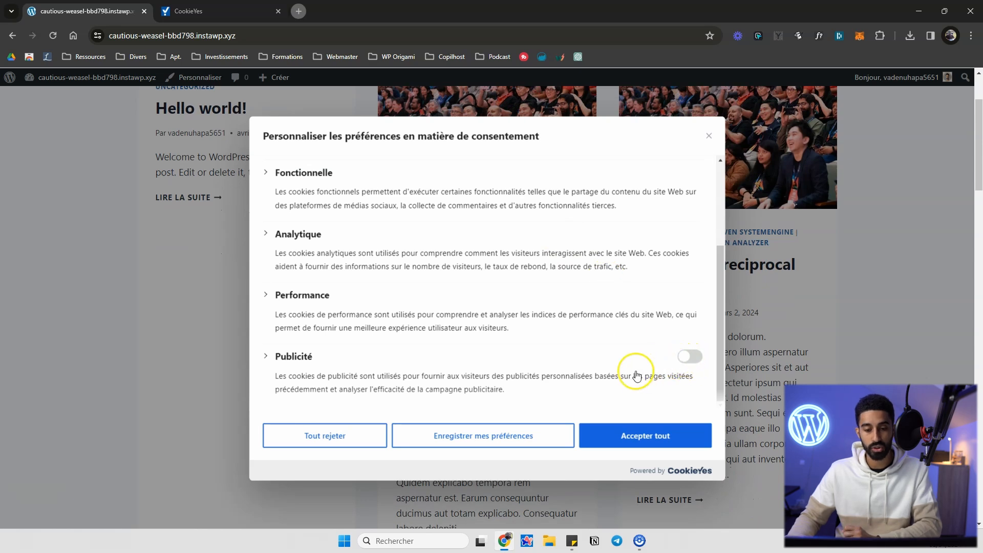
click(297, 356)
scroll(318, 353, down, 2)
click(691, 274)
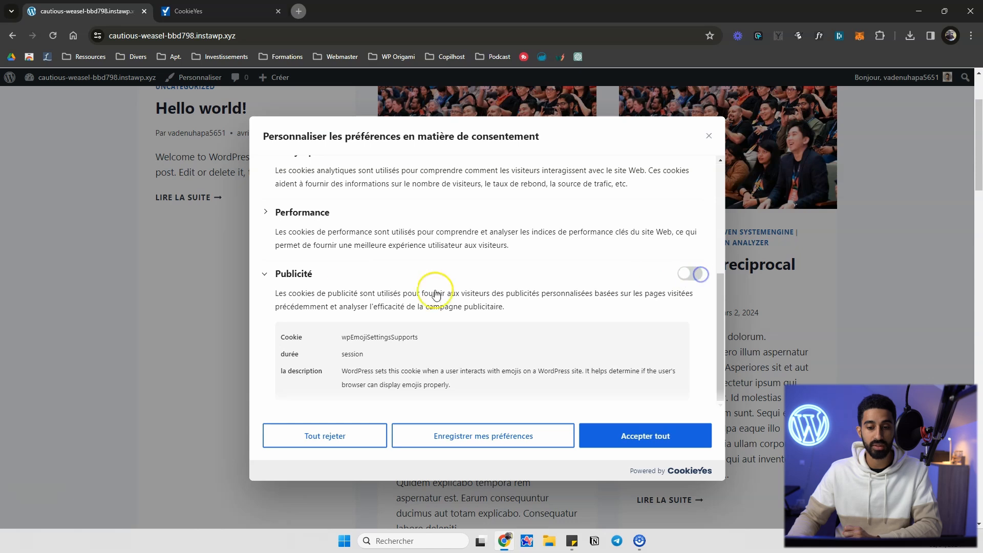
Look over the other consent categories, then re-examine the wpEmojiSettingsSupports entry under Publicité and collapse it
click(293, 274)
scroll(351, 325, up, 5)
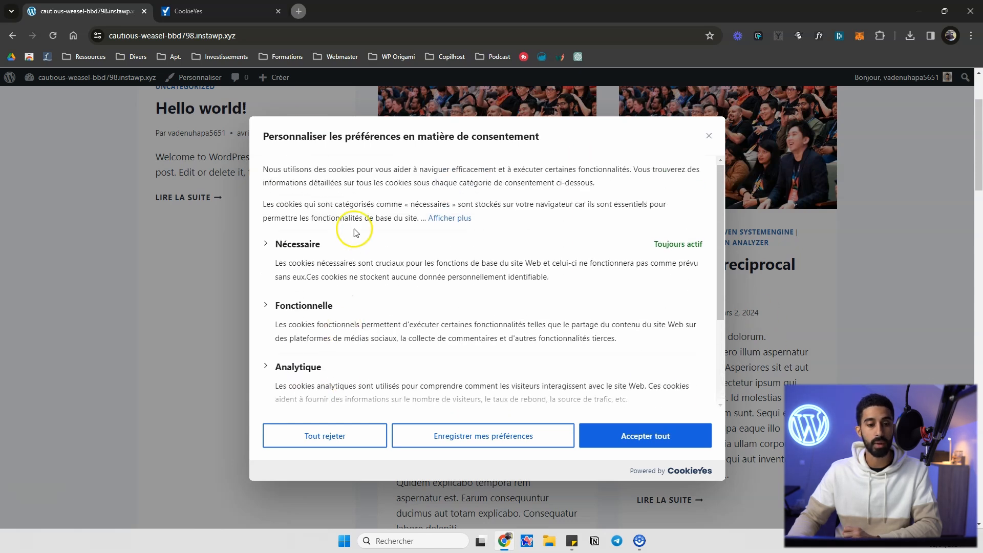
scroll(417, 250, down, 3)
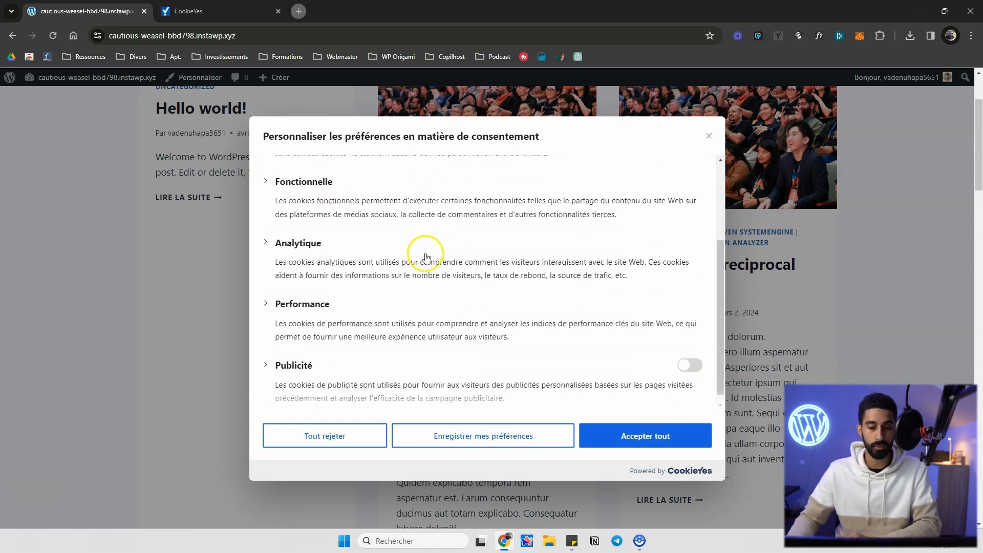
click(295, 358)
scroll(304, 248, up, 2)
scroll(313, 210, down, 2)
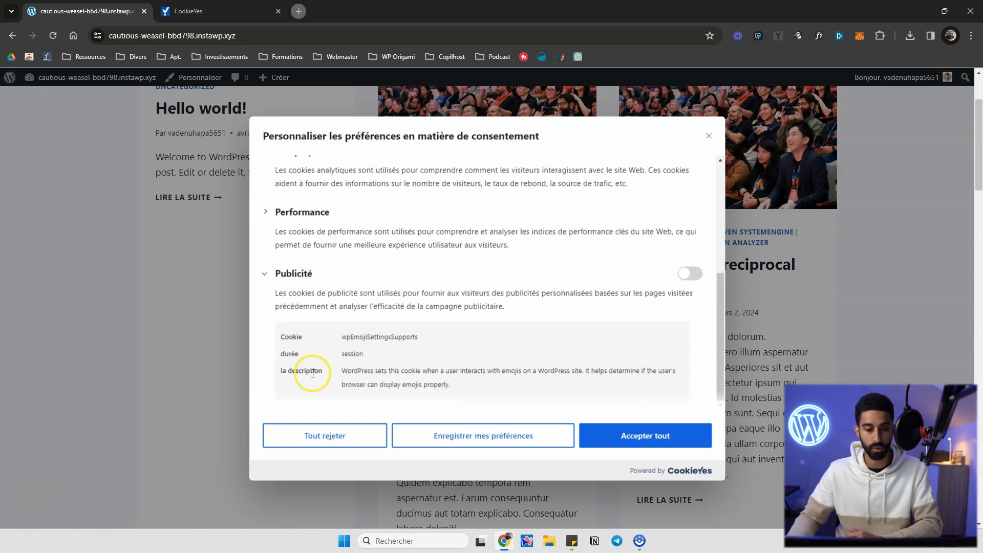
click(470, 388)
scroll(412, 369, down, 1)
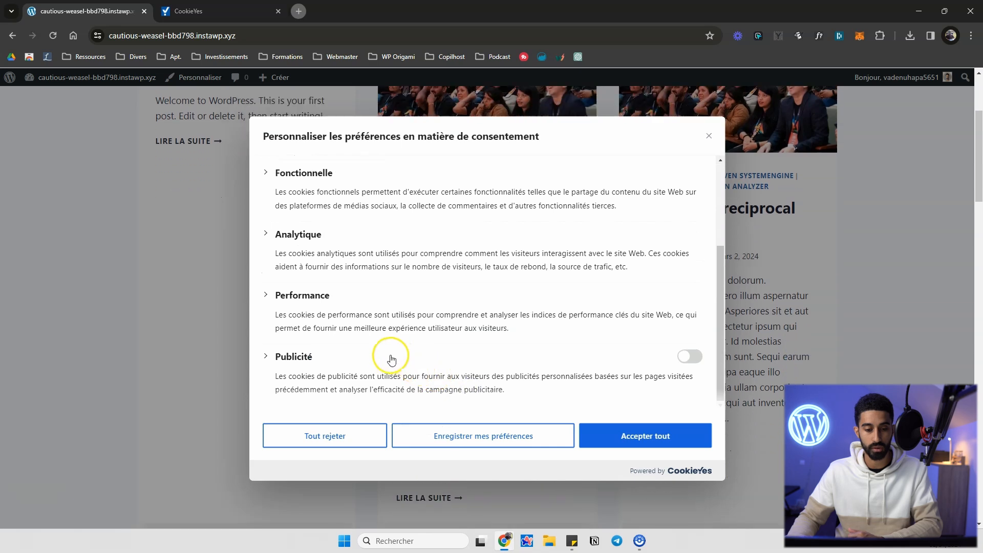
In CookieYes, move the wpEmojiSettingsSupports cookie from Publicité to the Nécessaire category and save the draft
click(891, 316)
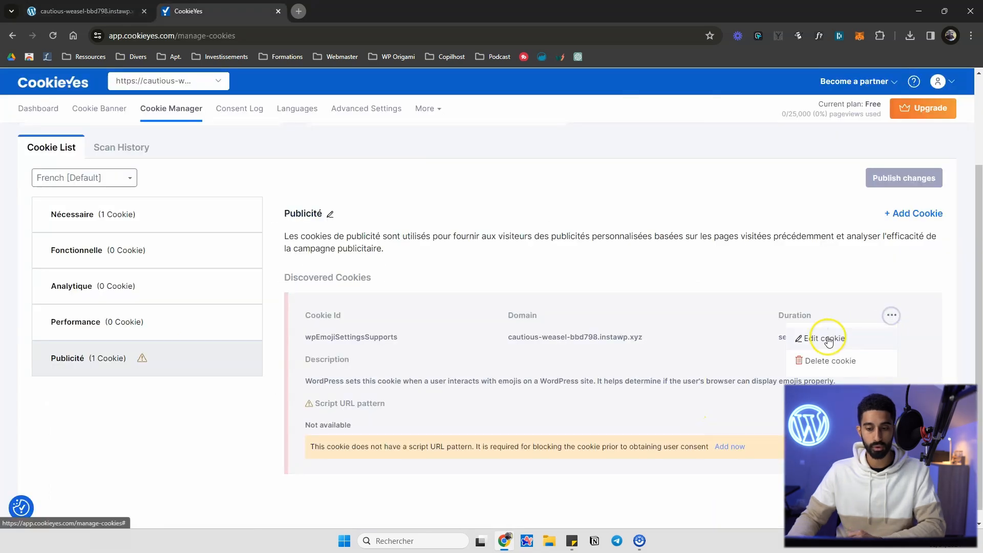
click(825, 339)
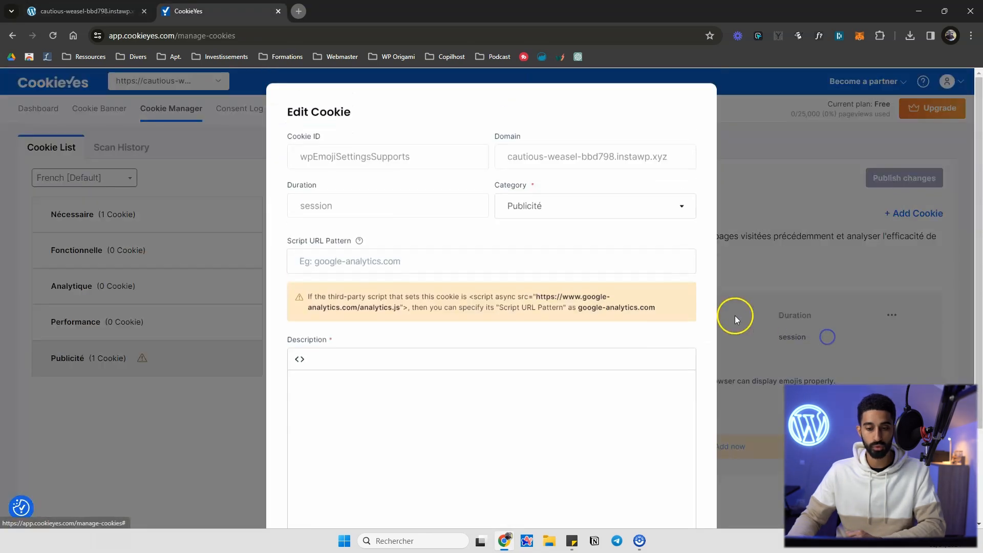
click(610, 202)
click(556, 224)
scroll(553, 343, down, 1)
scroll(553, 343, down, 2)
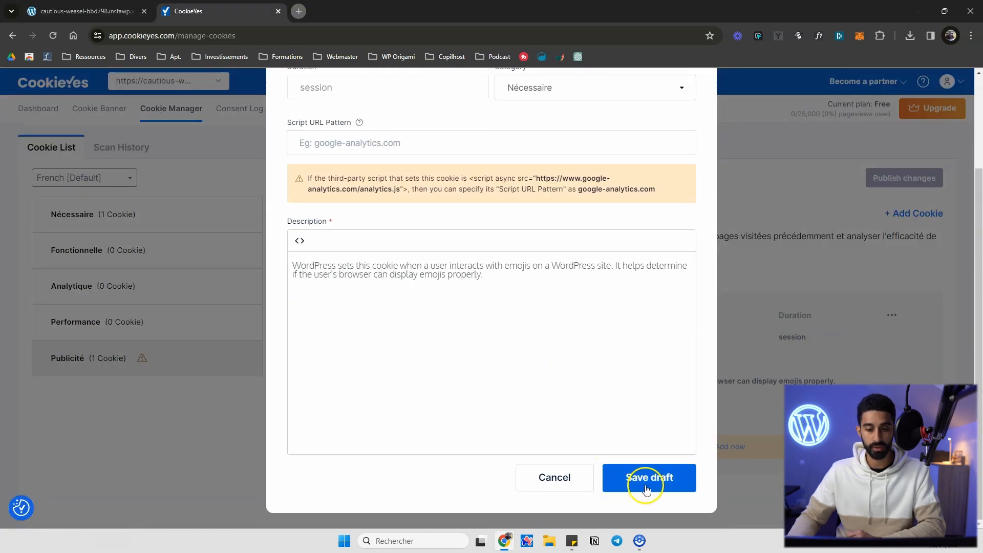
click(645, 475)
scroll(459, 391, up, 2)
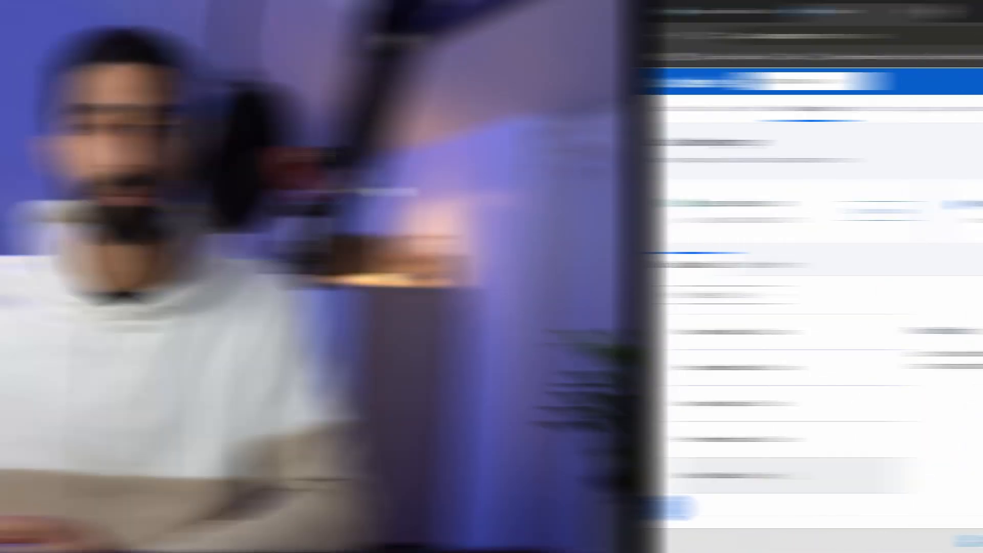